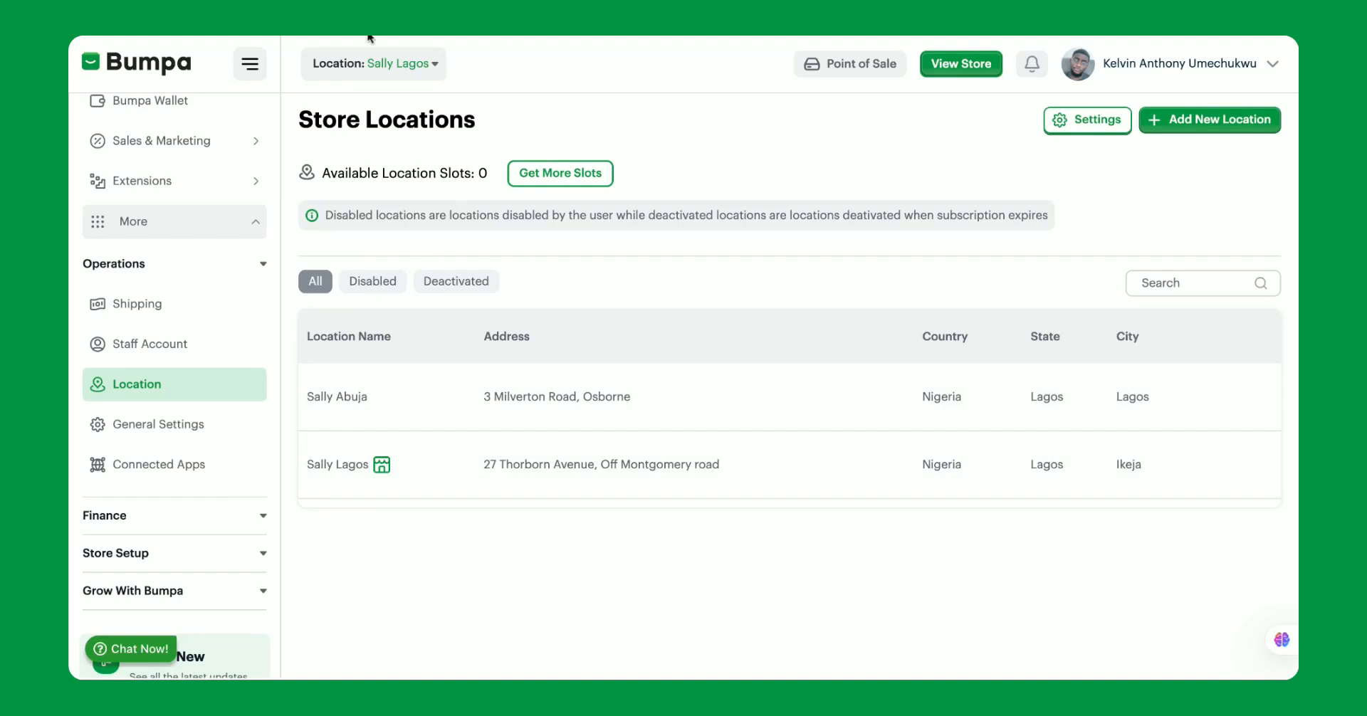
View the store locations available in the location switcher.
{"action": "left_click", "coordinate": [362, 72]}
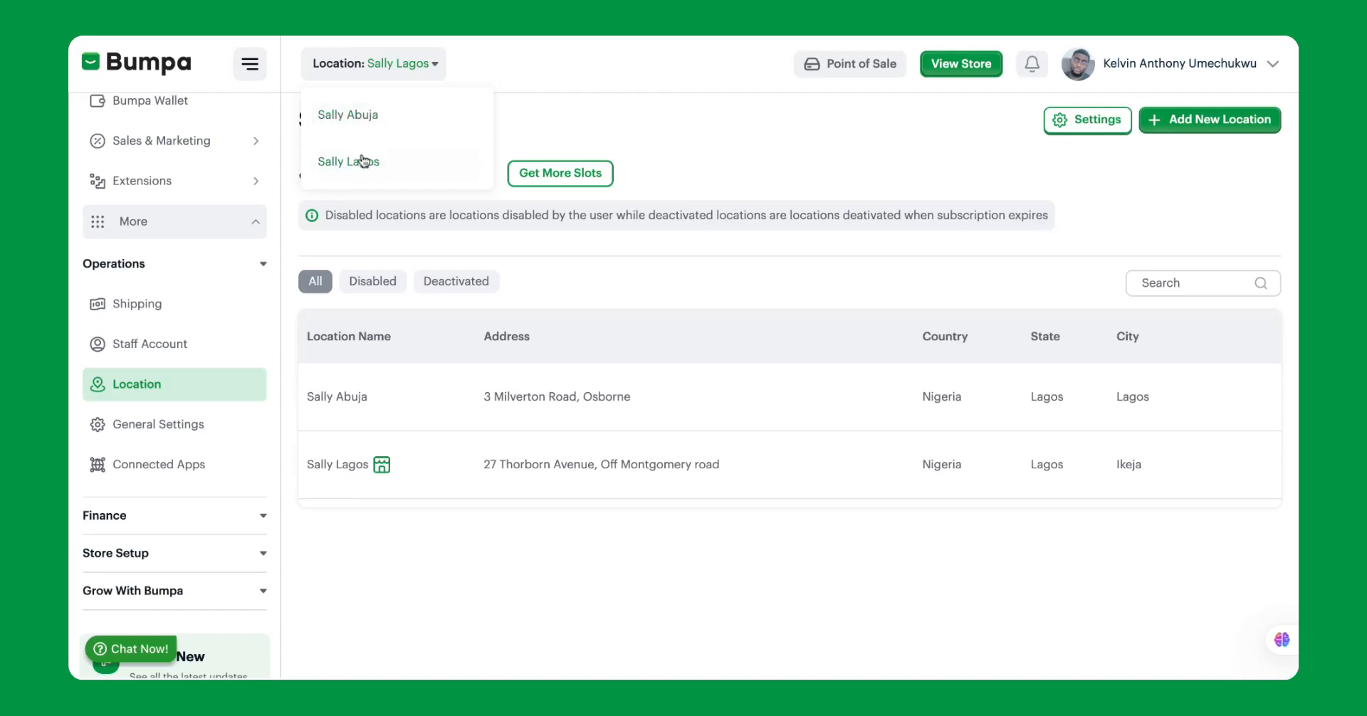
{"action": "left_click", "coordinate": [539, 123]}
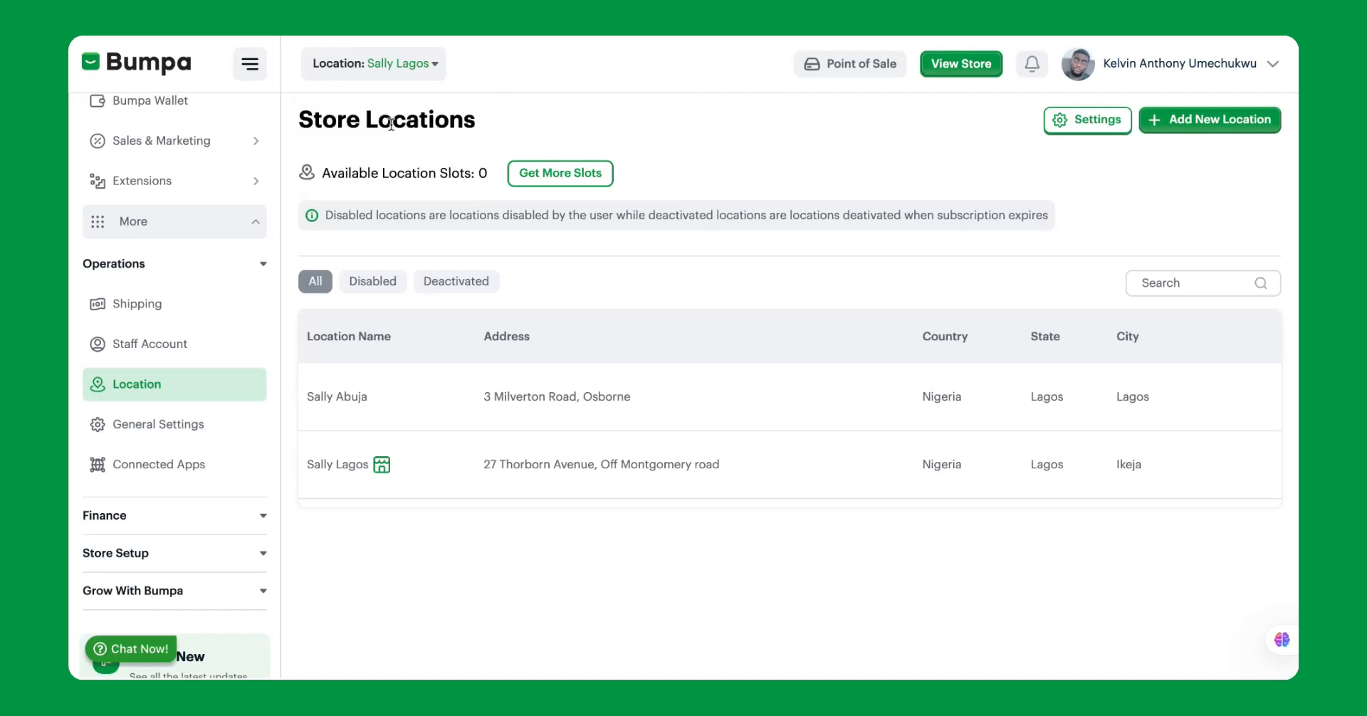
{"action": "scroll", "coordinate": [184, 279], "scroll_direction": "up", "scroll_amount": 4}
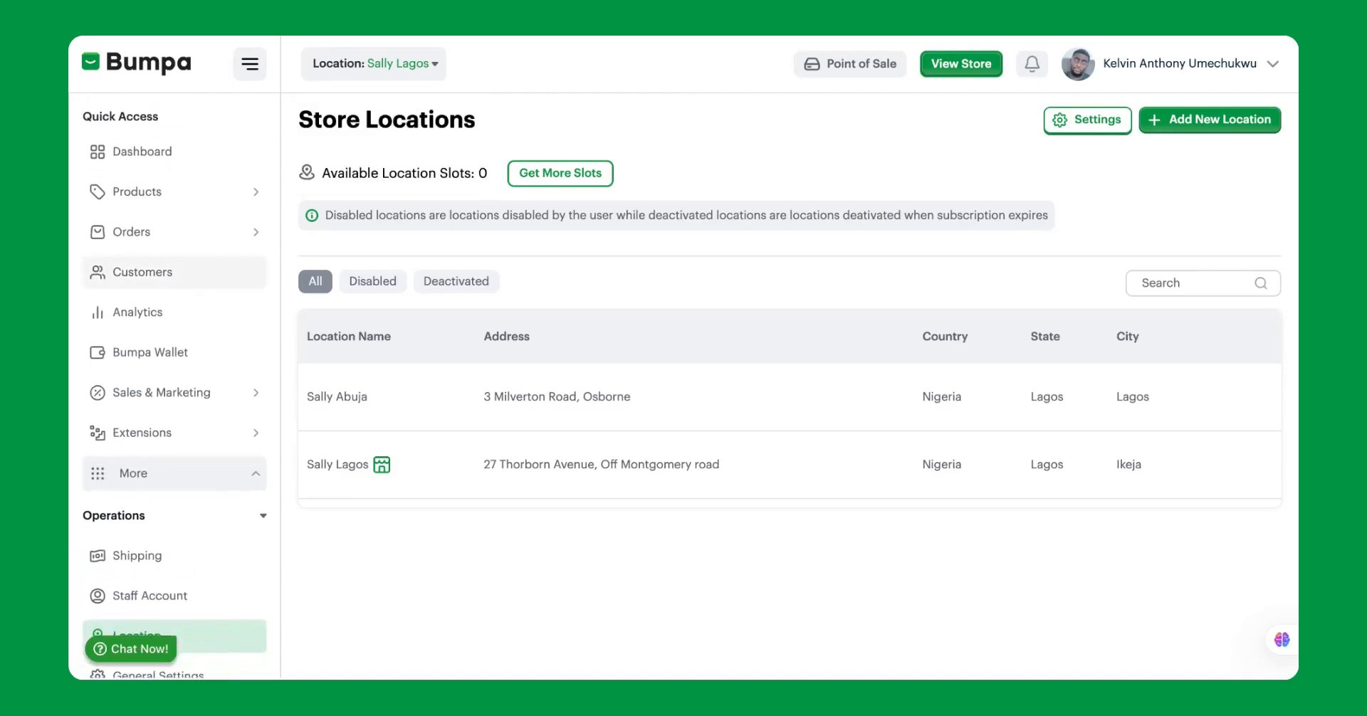
{"action": "left_click", "coordinate": [375, 70]}
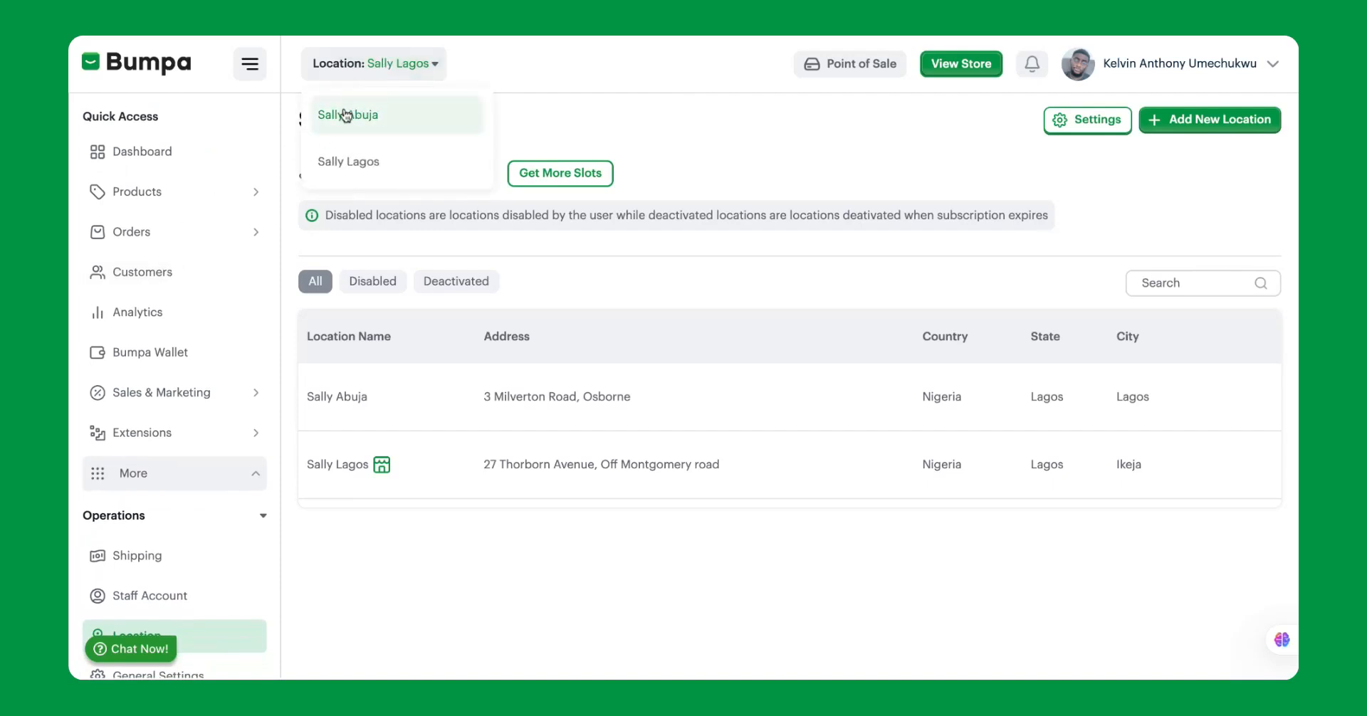
{"action": "scroll", "coordinate": [144, 420], "scroll_direction": "up", "scroll_amount": 1}
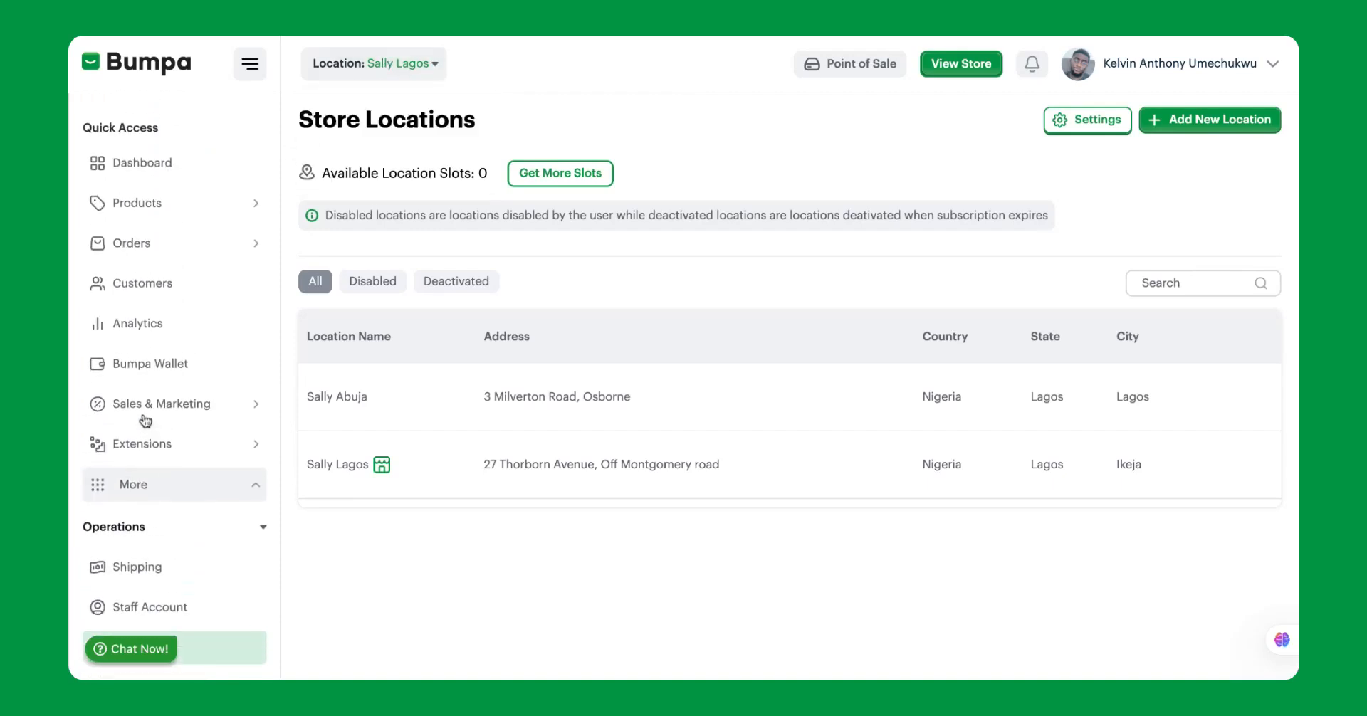
Open the product list for the Sally Lagos location and look through its products and stock.
{"action": "left_click", "coordinate": [156, 193]}
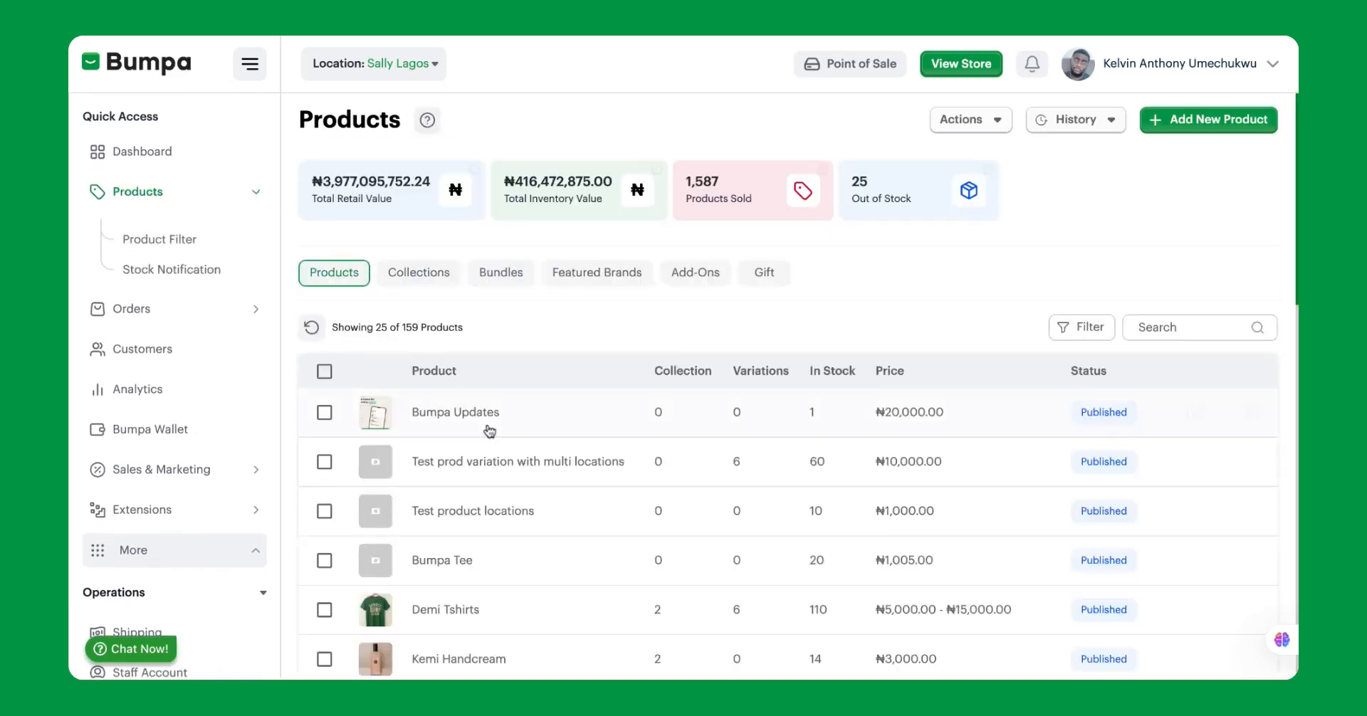
{"action": "scroll", "coordinate": [475, 428], "scroll_direction": "down", "scroll_amount": 5}
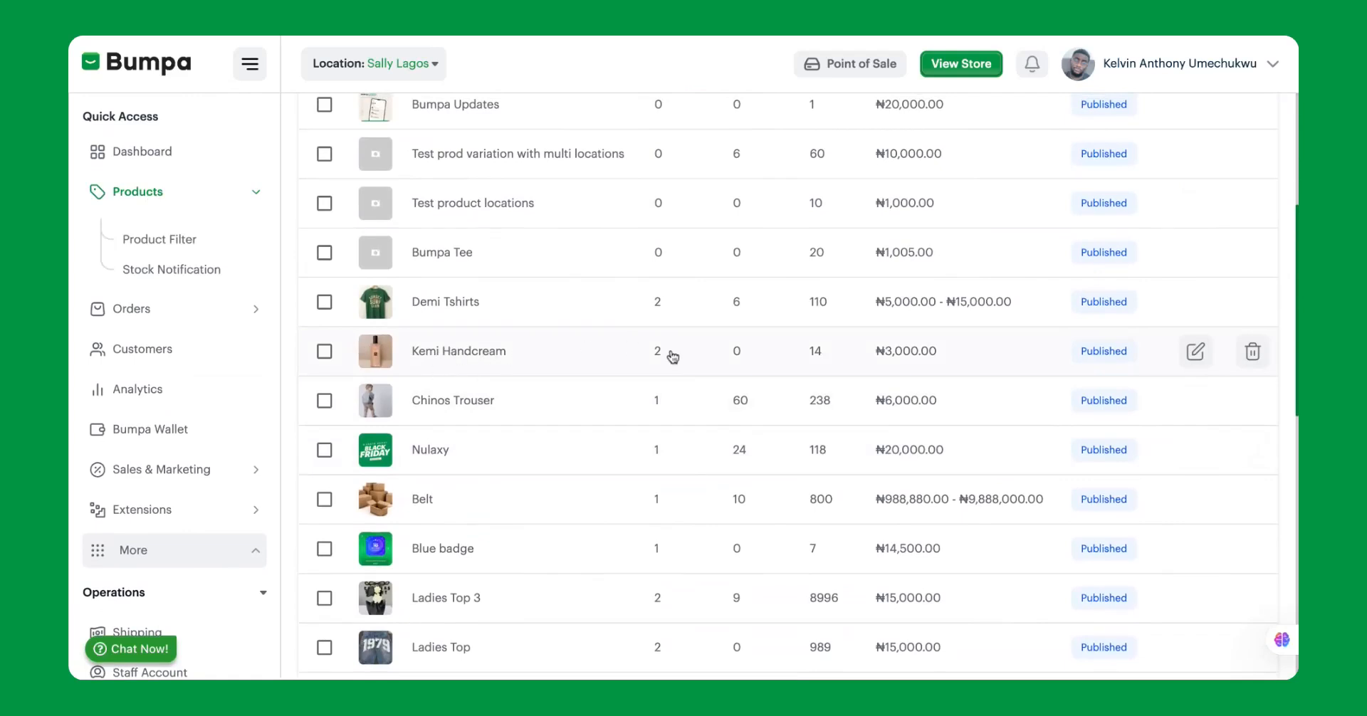
{"action": "scroll", "coordinate": [808, 354], "scroll_direction": "up", "scroll_amount": 1}
{"action": "scroll", "coordinate": [808, 356], "scroll_direction": "down", "scroll_amount": 1}
{"action": "scroll", "coordinate": [815, 399], "scroll_direction": "up", "scroll_amount": 4}
{"action": "scroll", "coordinate": [480, 175], "scroll_direction": "down", "scroll_amount": 1}
Switch the active location to Sally Abuja and review its product list.
{"action": "left_click", "coordinate": [382, 64]}
{"action": "left_click", "coordinate": [363, 114]}
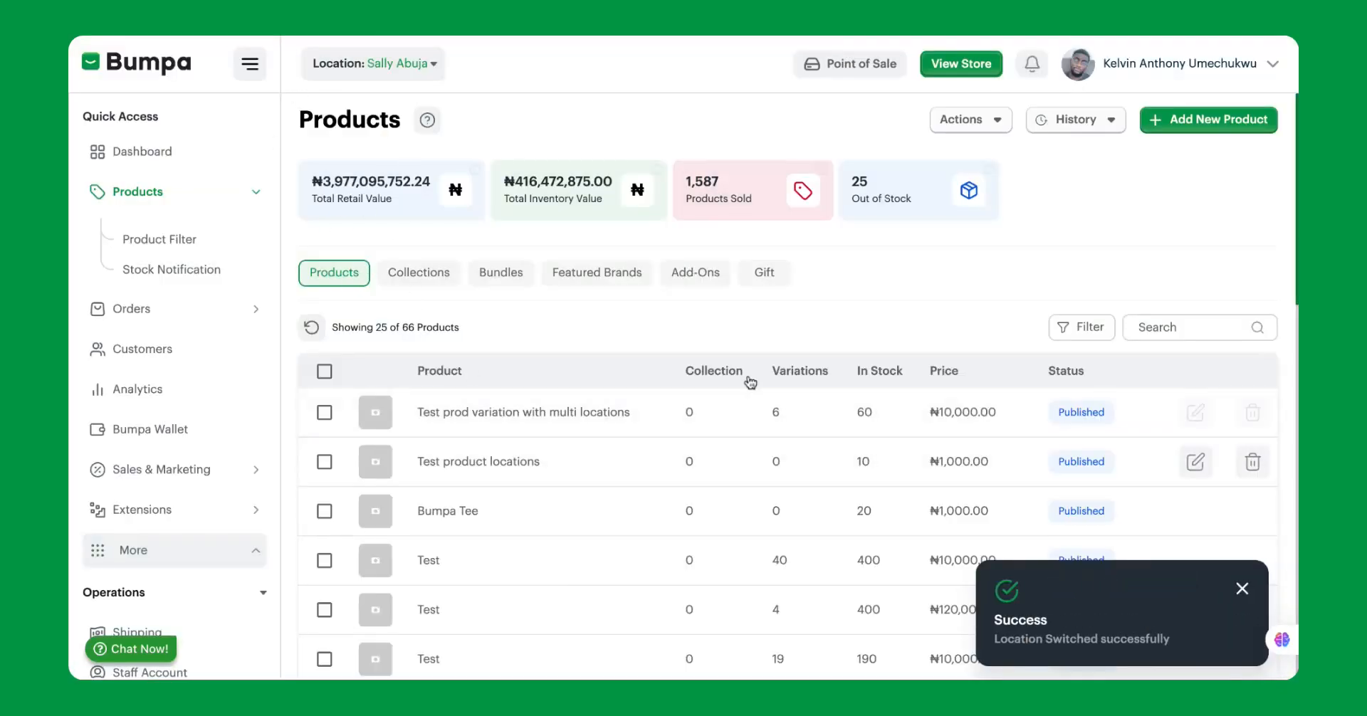
{"action": "scroll", "coordinate": [819, 356], "scroll_direction": "down", "scroll_amount": 15}
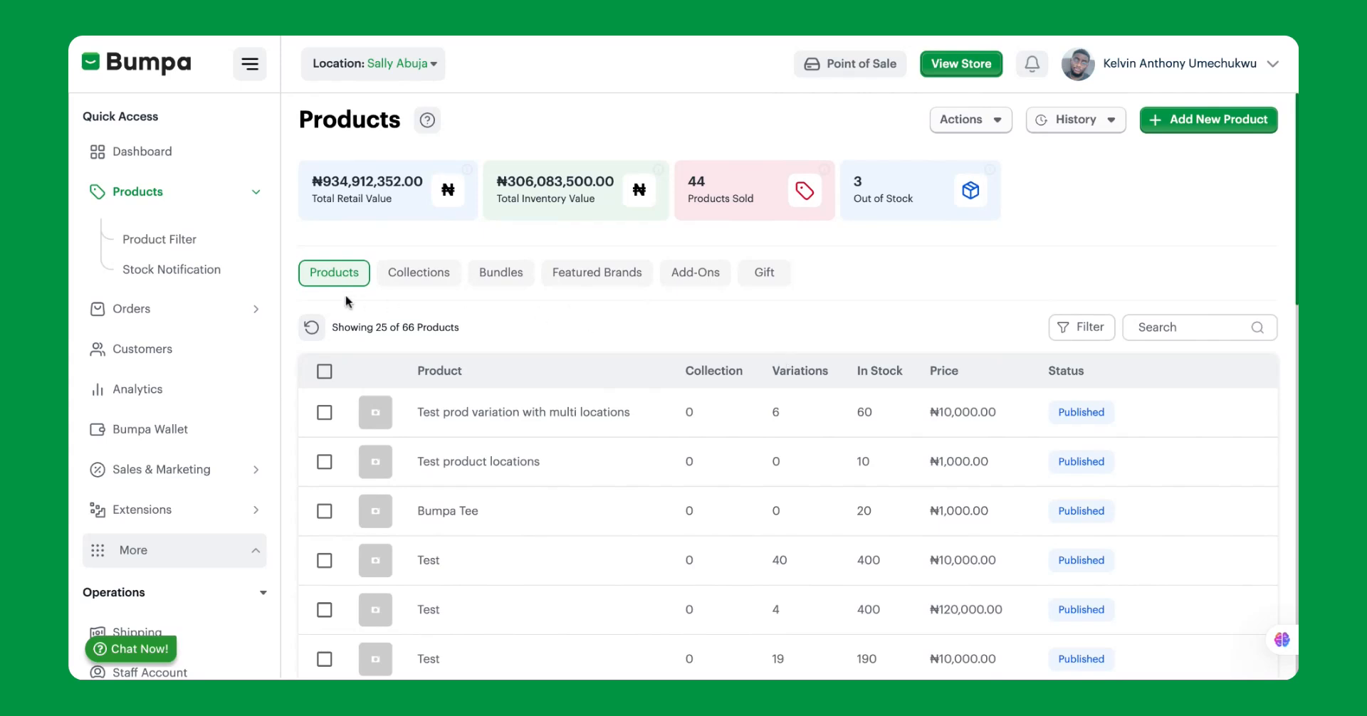
Switch the active location back to Sally Lagos and review its products.
{"action": "left_click", "coordinate": [377, 63]}
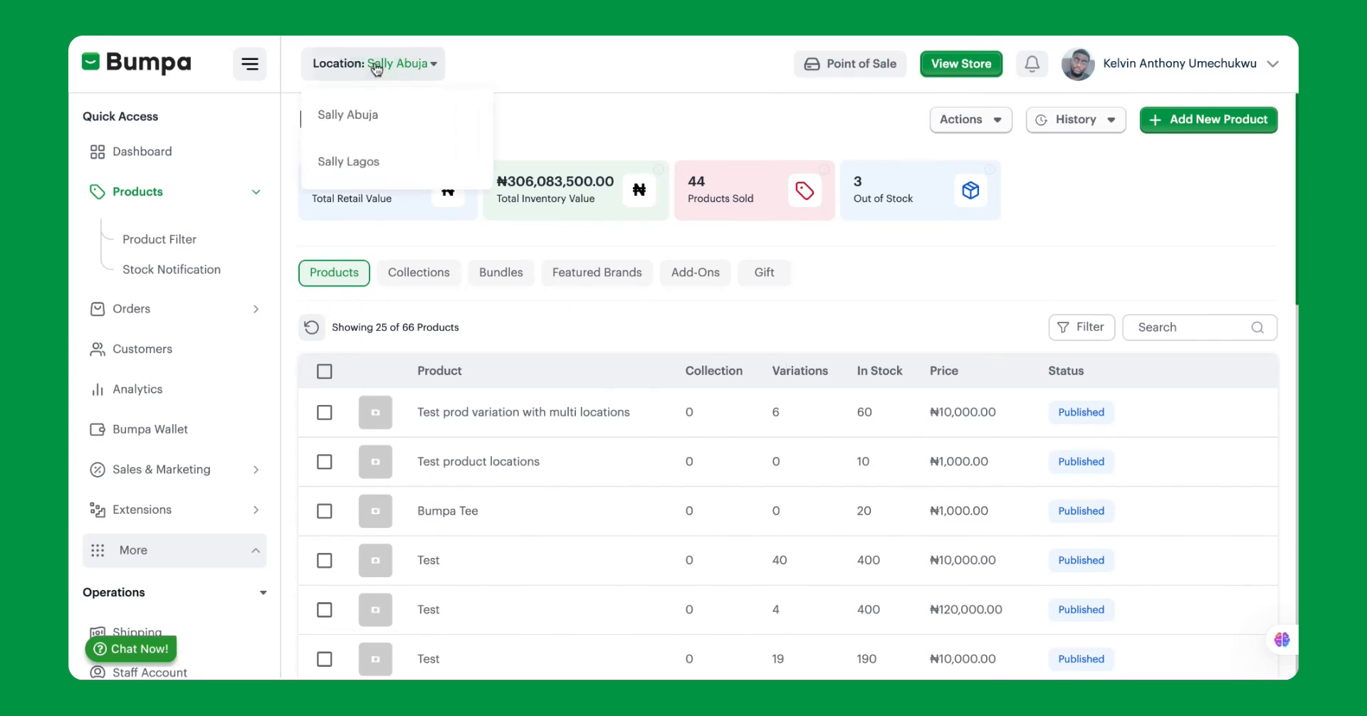
{"action": "left_click", "coordinate": [352, 160]}
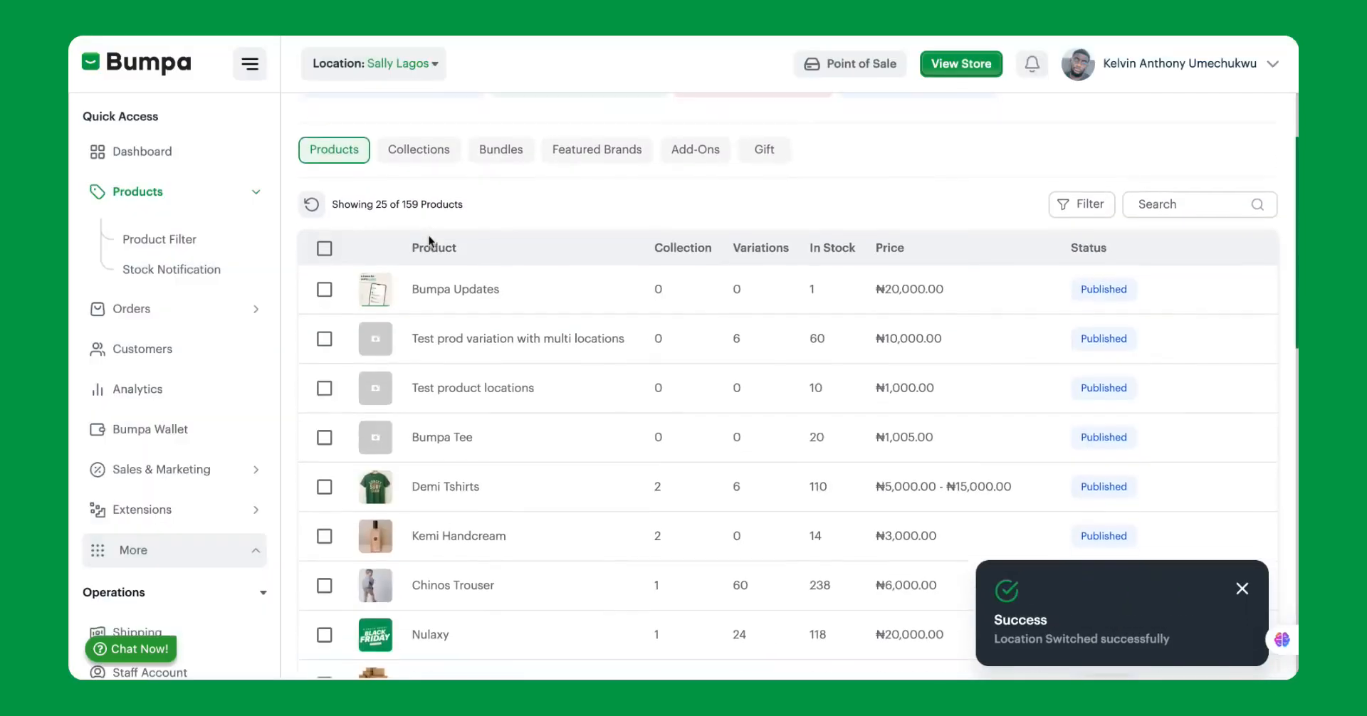
{"action": "scroll", "coordinate": [429, 242], "scroll_direction": "down", "scroll_amount": 1}
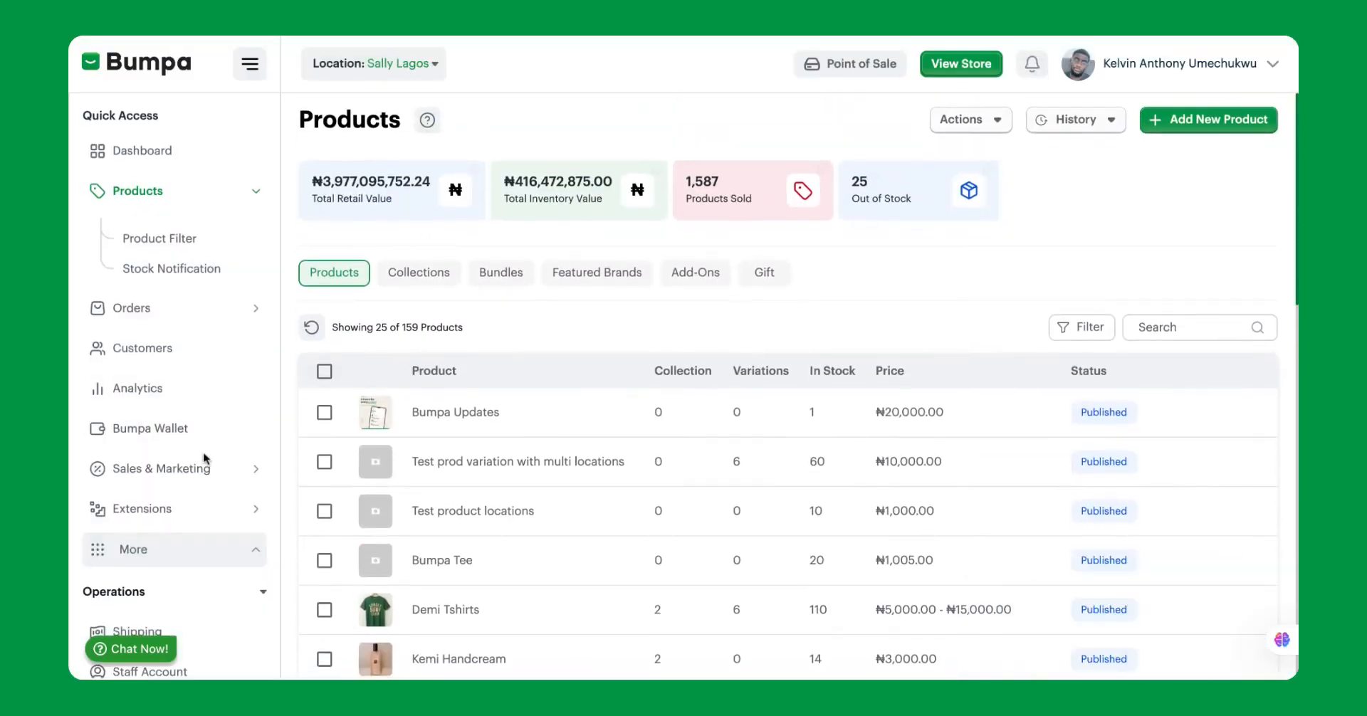
Open the Sally Lagos location's details from the store locations and start duplicating its inventory.
{"action": "scroll", "coordinate": [203, 451], "scroll_direction": "down", "scroll_amount": 5}
{"action": "left_click", "coordinate": [162, 340]}
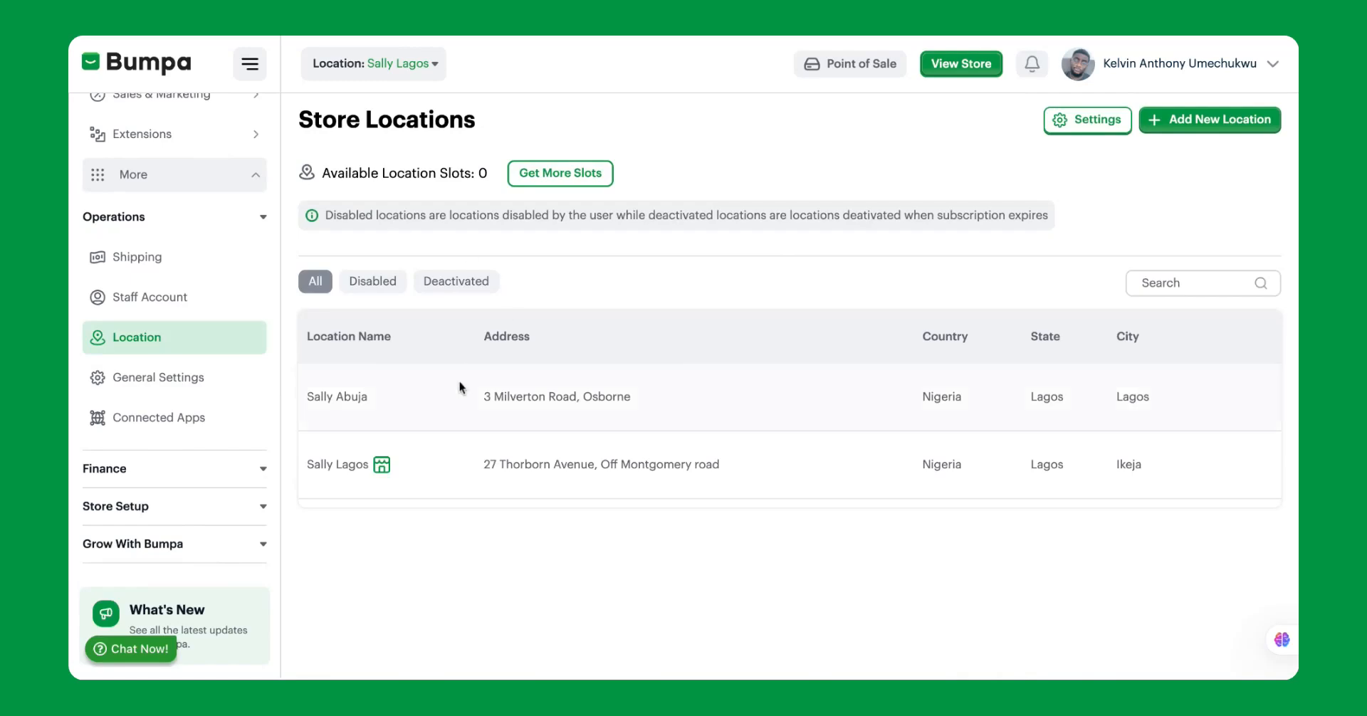
{"action": "left_click", "coordinate": [409, 477]}
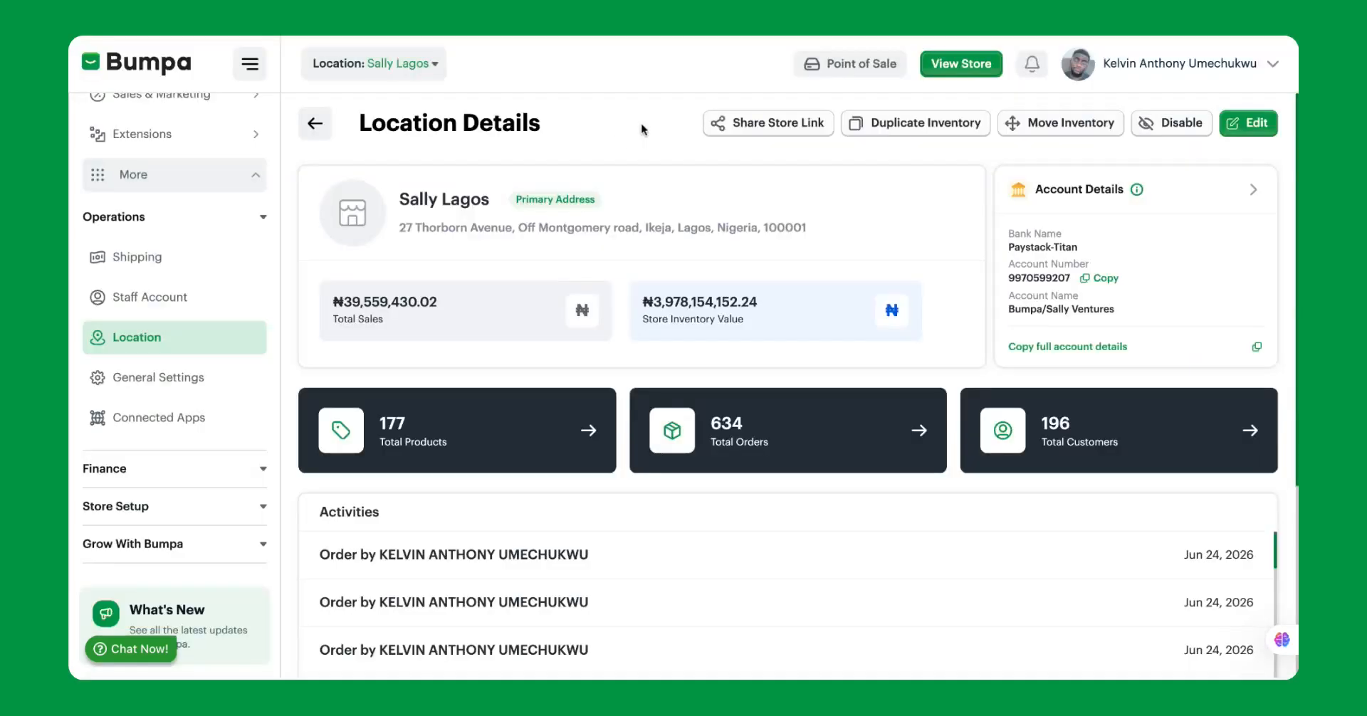
{"action": "left_click", "coordinate": [880, 133]}
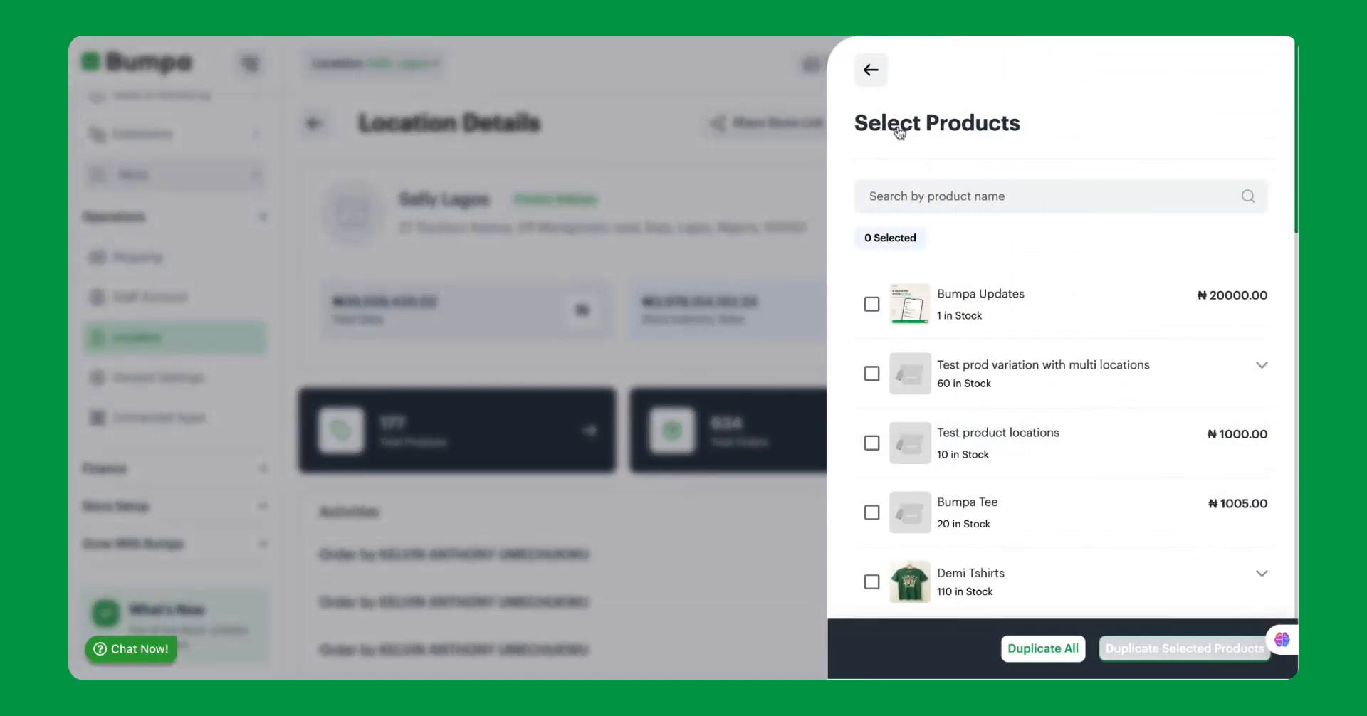
Search the products to duplicate for "kemi" and clear the search.
{"action": "left_click", "coordinate": [905, 199]}
{"action": "type", "text": "kemi"}
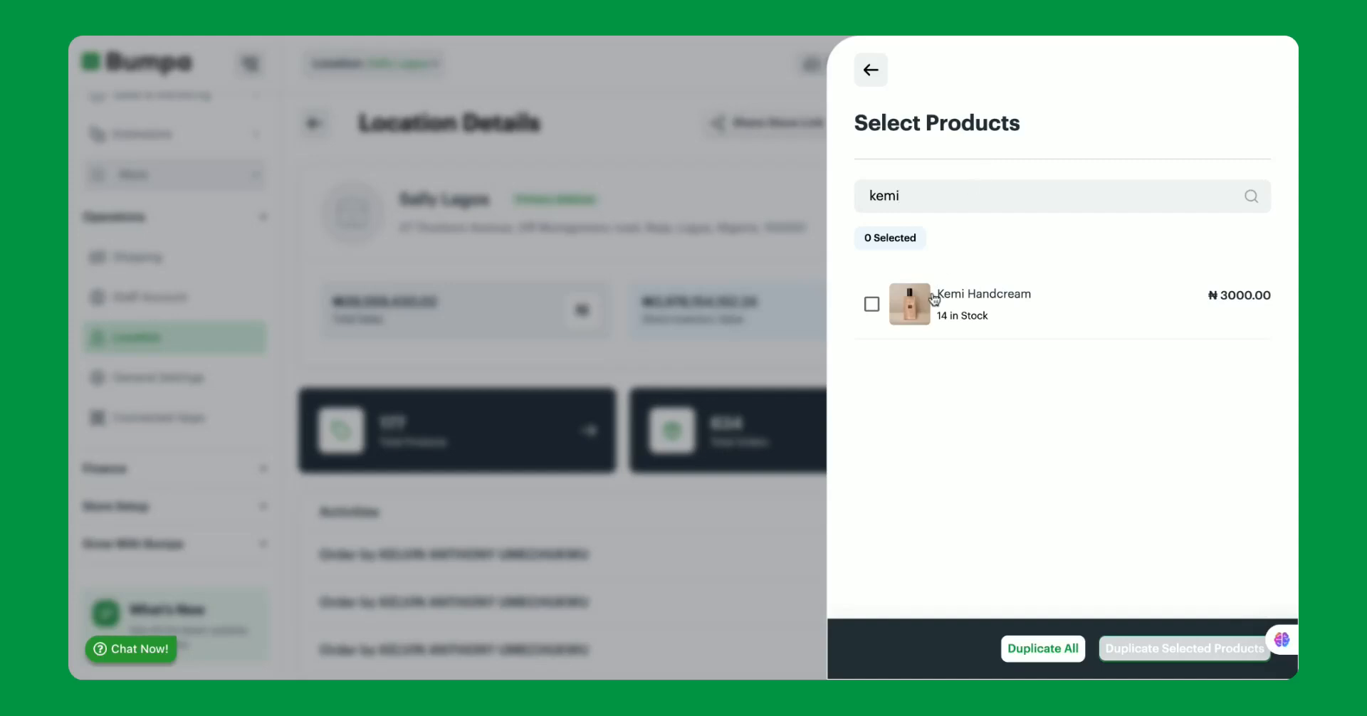
{"action": "key", "text": "BackSpace"}
{"action": "key", "text": "BackSpace"}
{"action": "key", "text": "BackSpace"}
{"action": "key", "text": "BackSpace"}
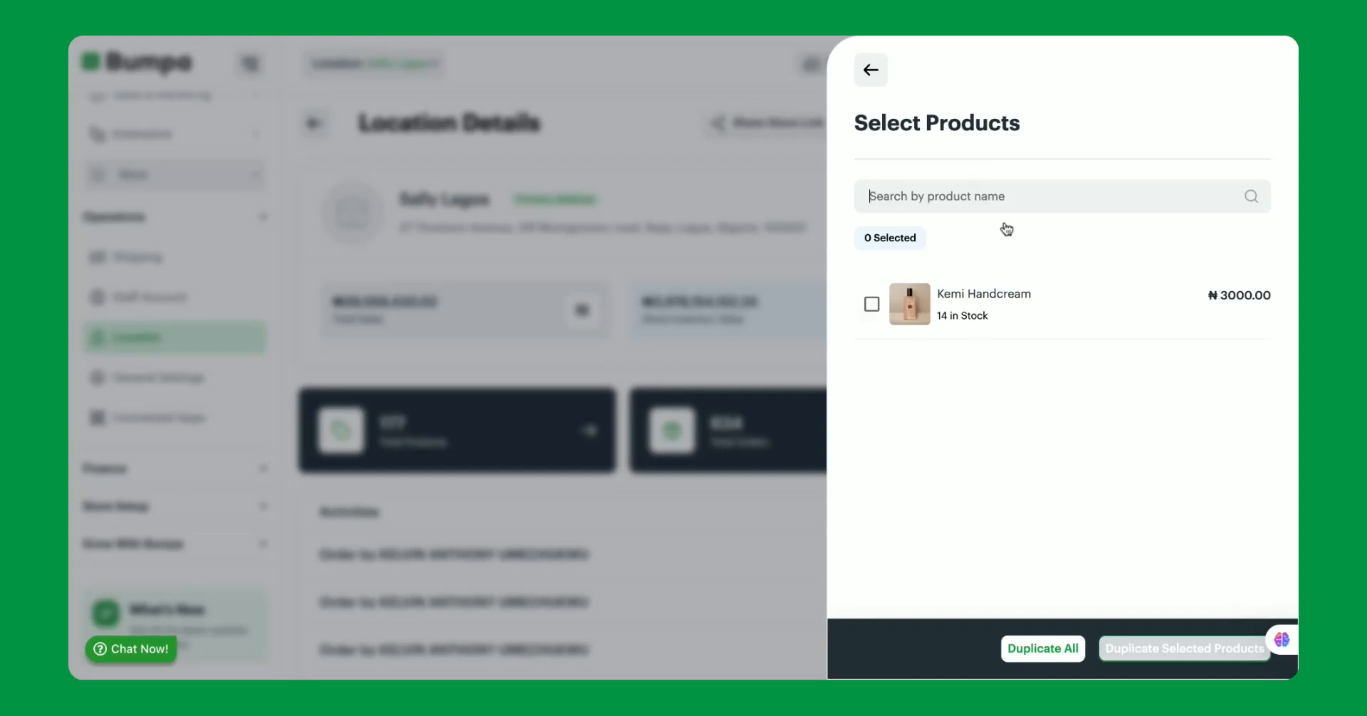
Select Kemi Handcream as the product to duplicate.
{"action": "scroll", "coordinate": [992, 307], "scroll_direction": "down", "scroll_amount": 8}
{"action": "scroll", "coordinate": [992, 308], "scroll_direction": "up", "scroll_amount": 3}
{"action": "scroll", "coordinate": [992, 307], "scroll_direction": "up", "scroll_amount": 5}
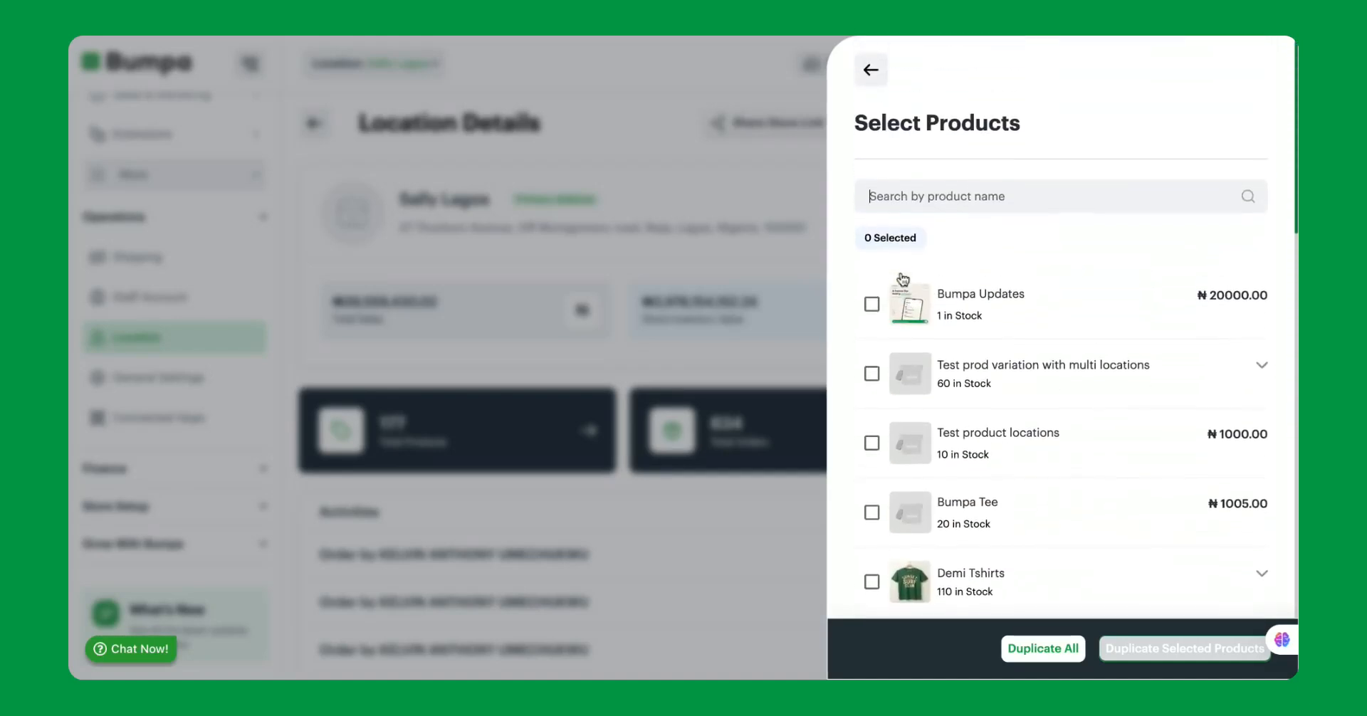
{"action": "scroll", "coordinate": [926, 285], "scroll_direction": "down", "scroll_amount": 2}
{"action": "scroll", "coordinate": [1061, 328], "scroll_direction": "down", "scroll_amount": 3}
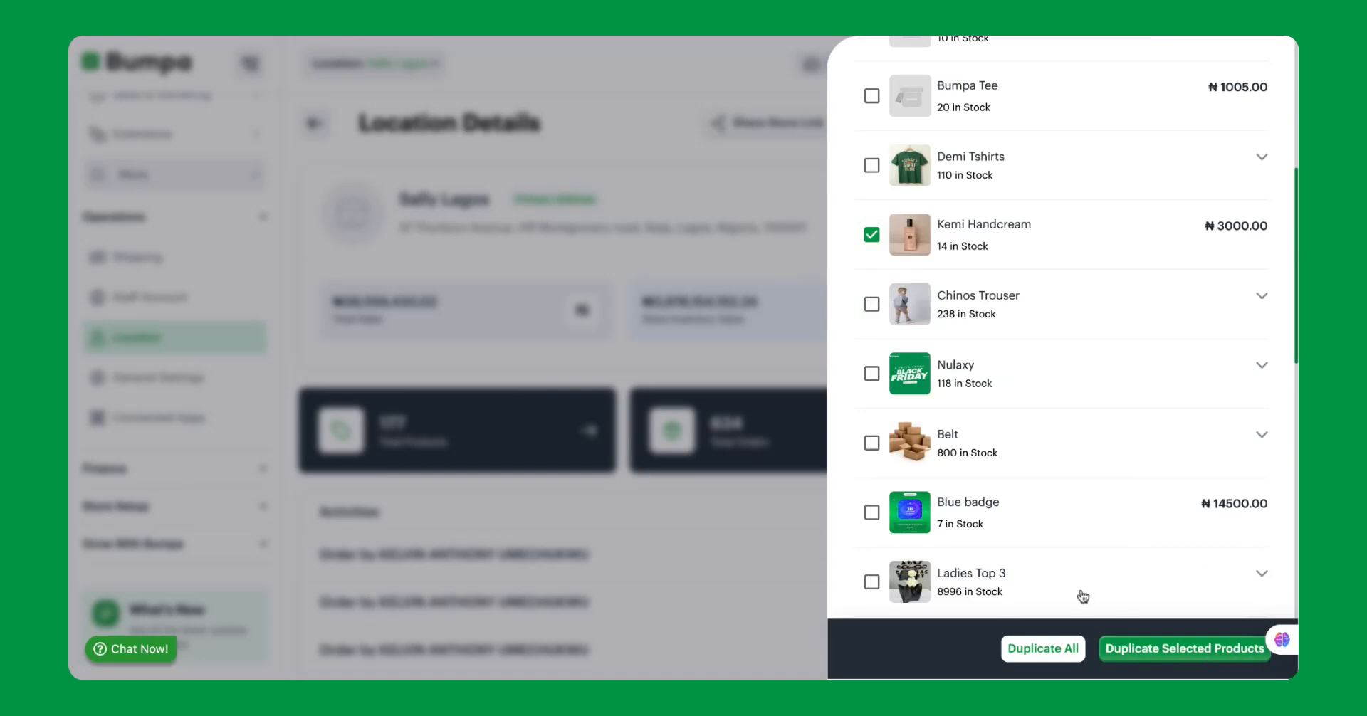
{"action": "left_click", "coordinate": [1032, 652]}
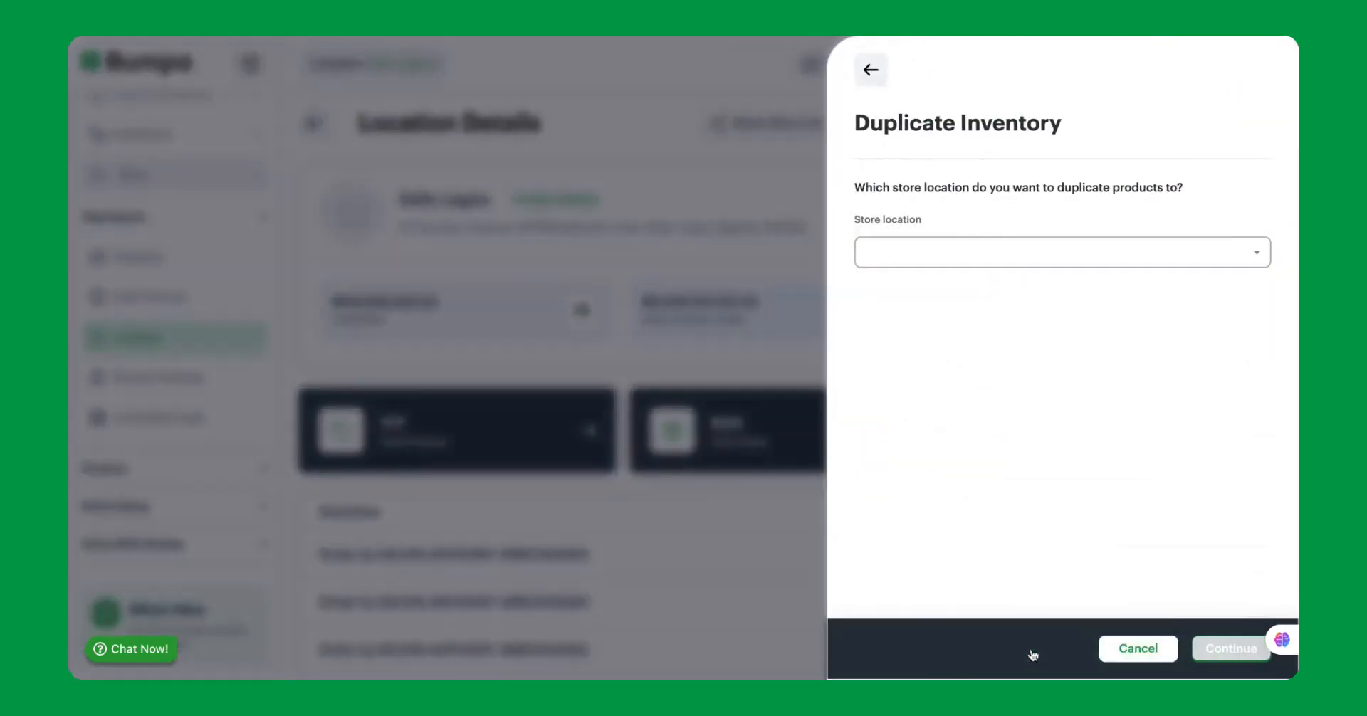
{"action": "left_click", "coordinate": [1009, 265]}
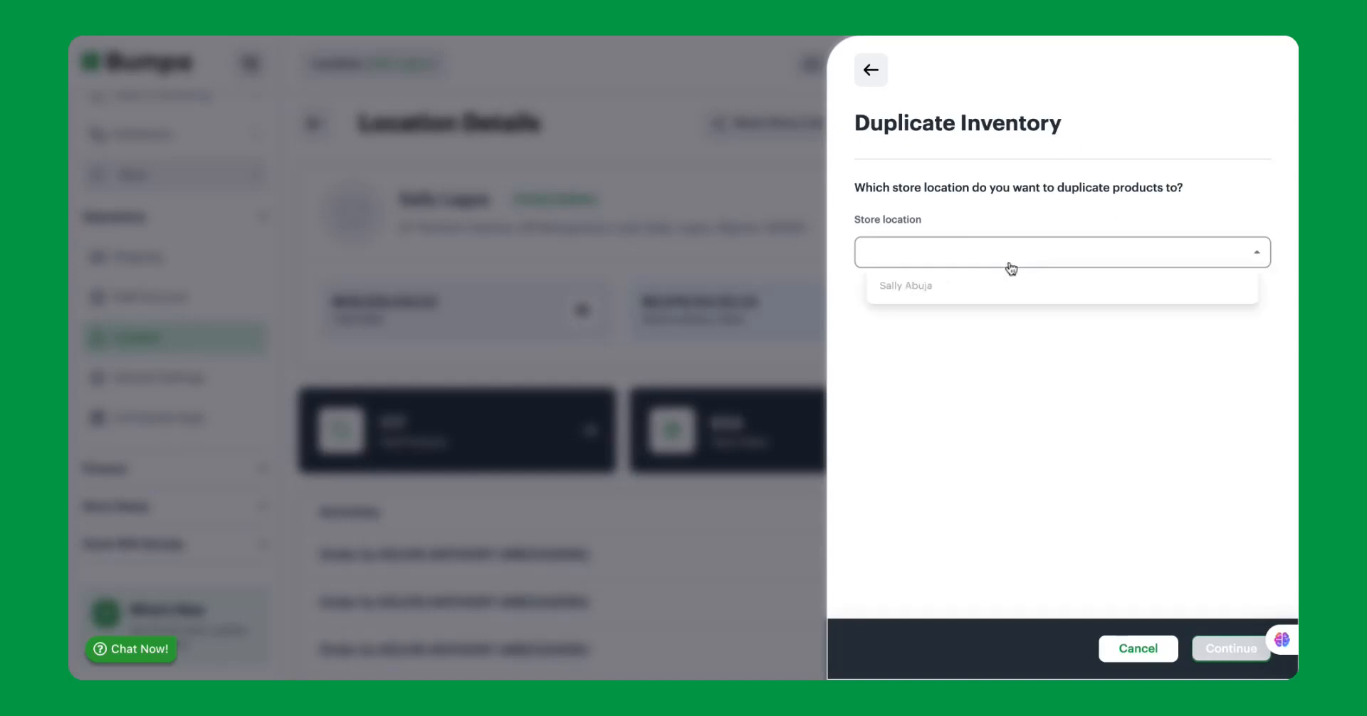
{"action": "left_click", "coordinate": [880, 71]}
{"action": "left_click", "coordinate": [873, 69]}
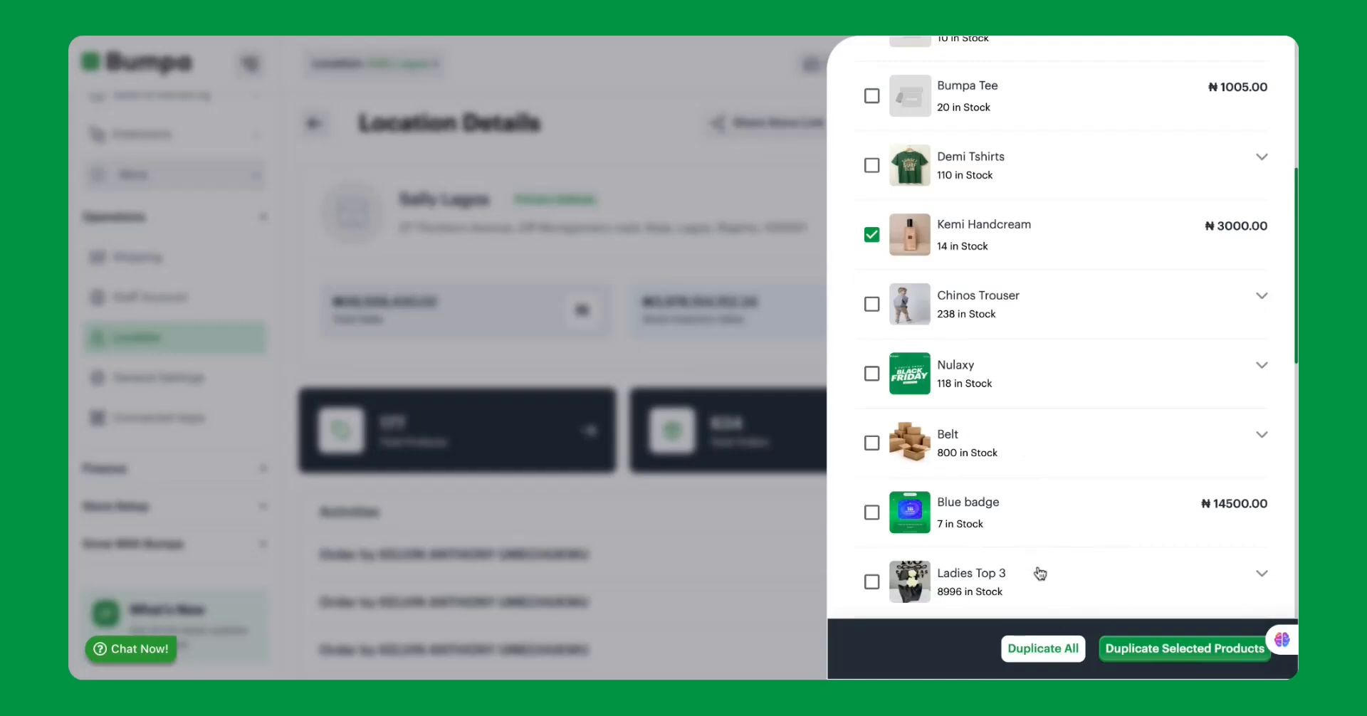
Duplicate only the selected products, with Sally Abuja as the destination store location.
{"action": "left_click", "coordinate": [1140, 649]}
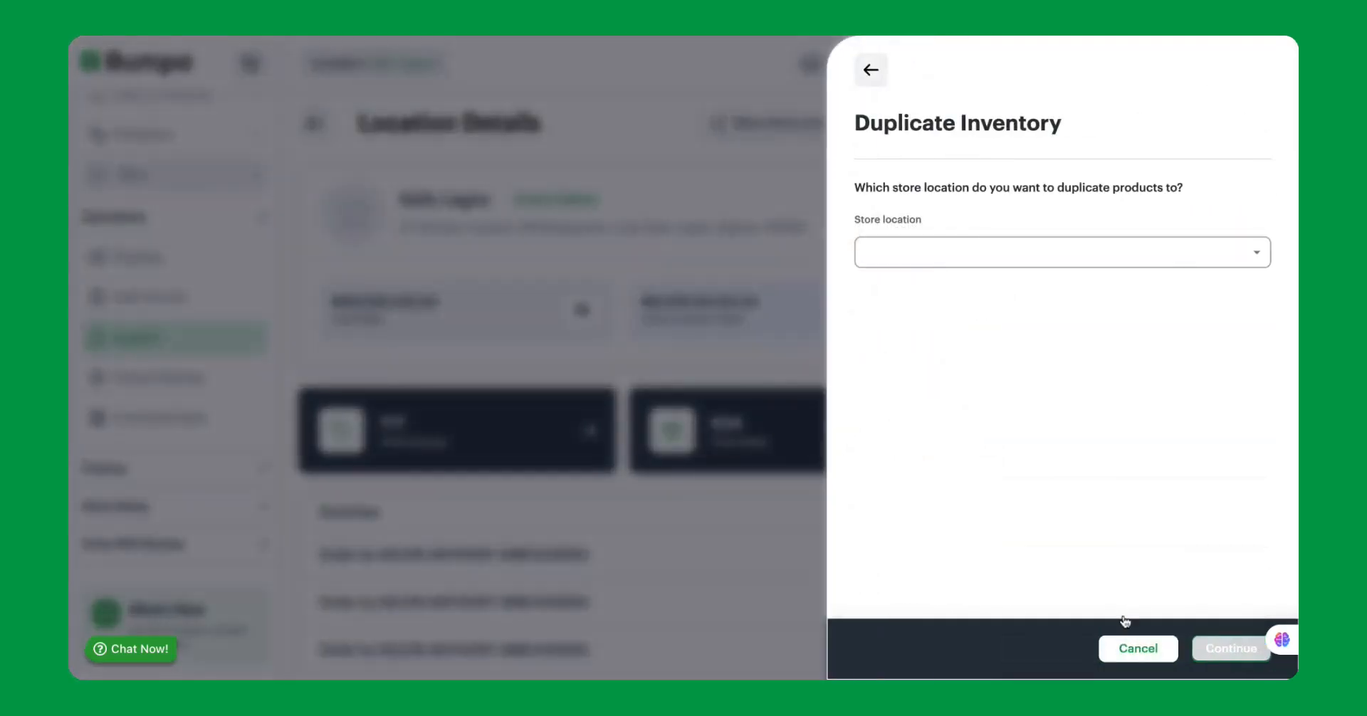
{"action": "left_click", "coordinate": [949, 261]}
{"action": "left_click", "coordinate": [896, 289]}
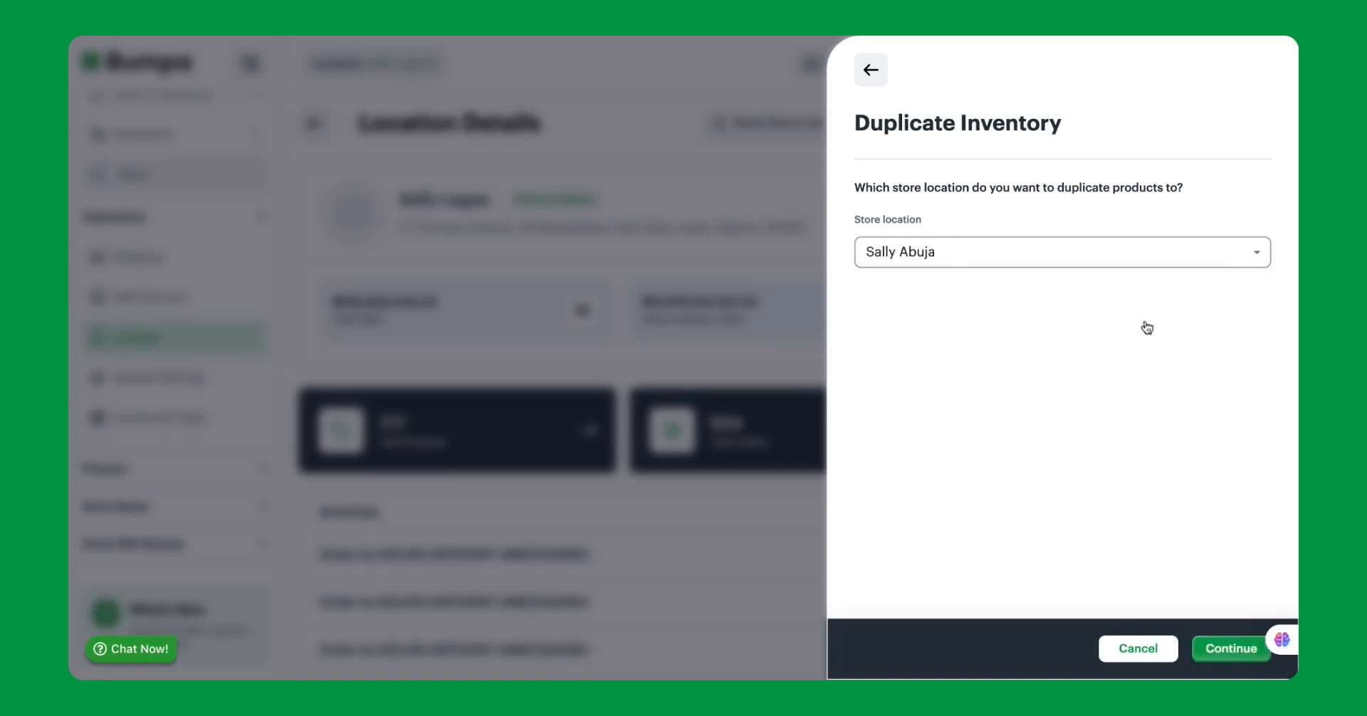
{"action": "left_click", "coordinate": [1019, 262]}
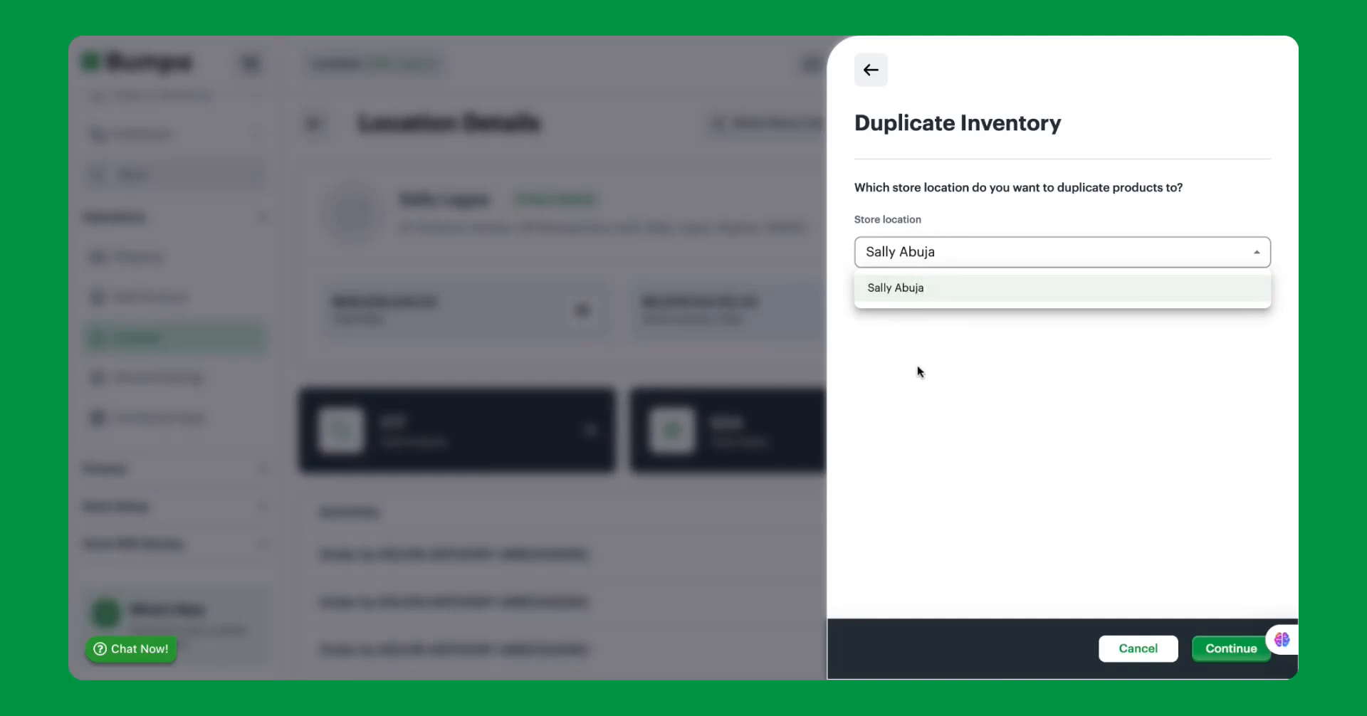
{"action": "left_click", "coordinate": [1019, 301]}
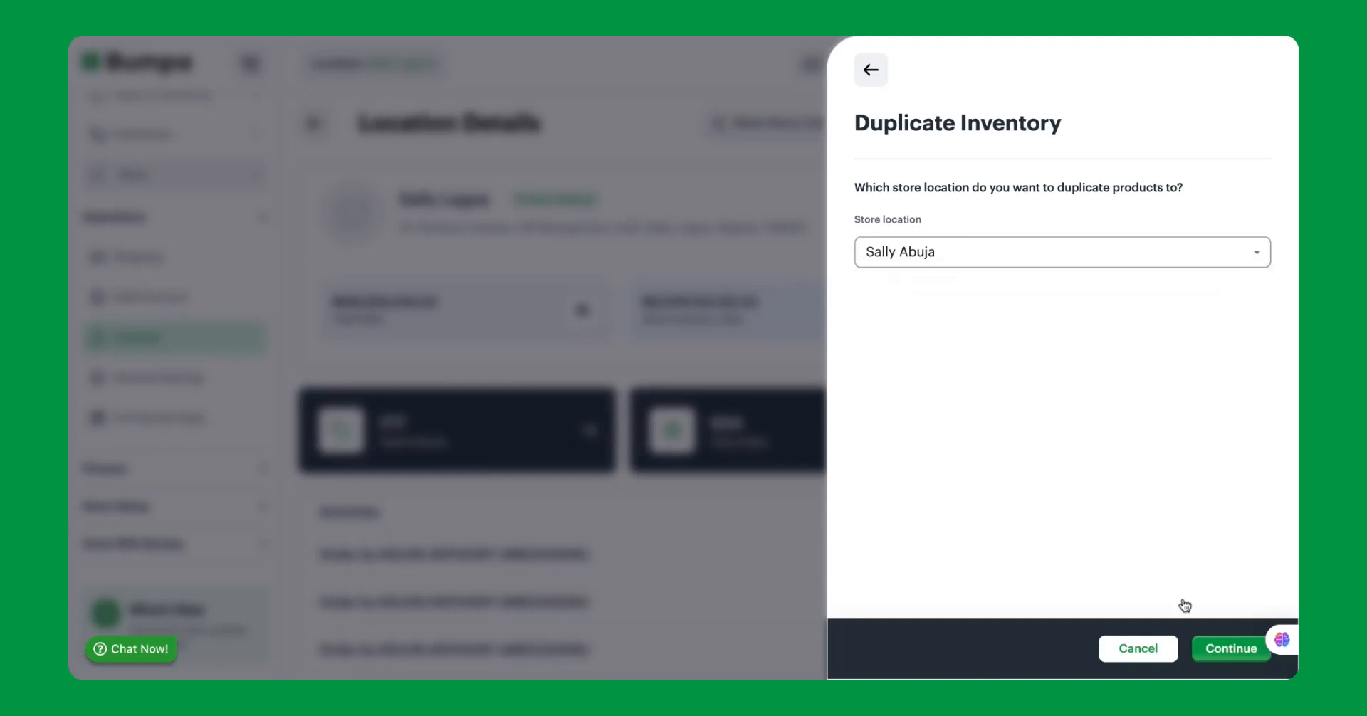
{"action": "left_click", "coordinate": [1214, 649]}
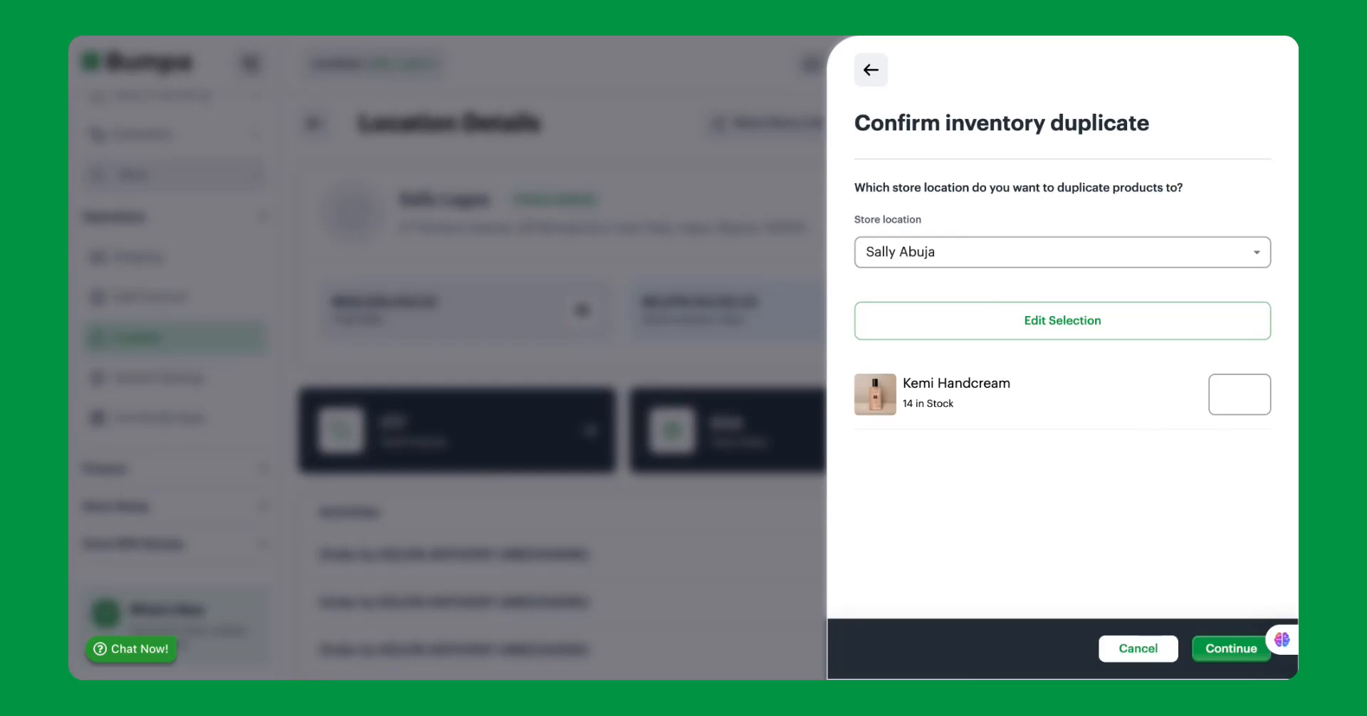
{"action": "type", "text": "5"}
{"action": "key", "text": "BackSpace"}
{"action": "left_click", "coordinate": [1227, 646]}
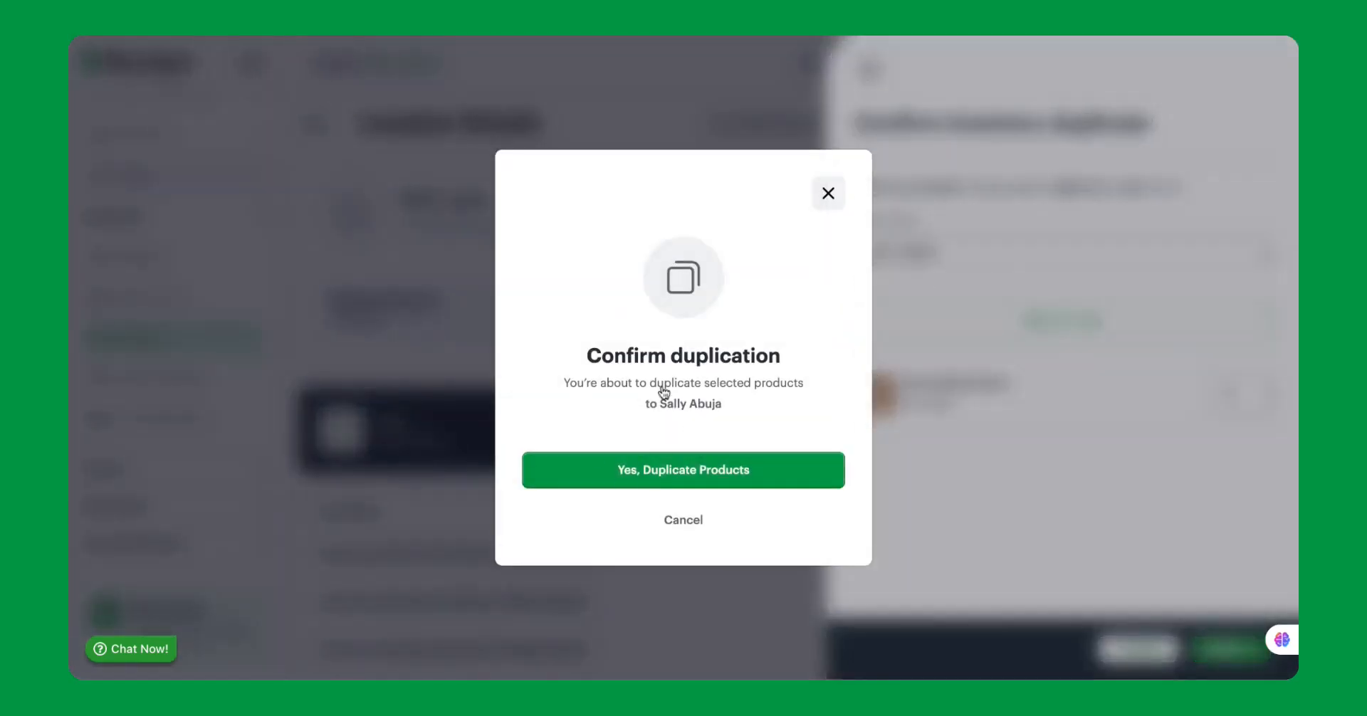
{"action": "left_click", "coordinate": [661, 466]}
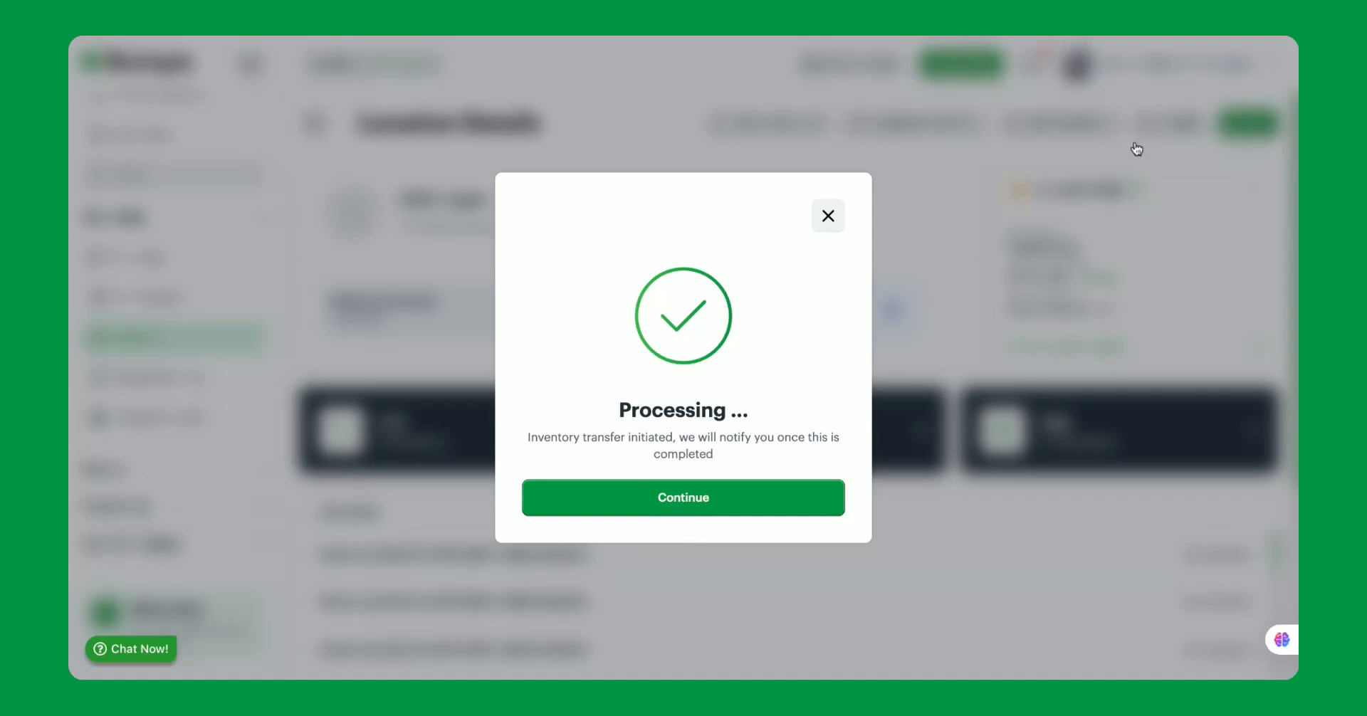
{"action": "left_click", "coordinate": [658, 502]}
{"action": "scroll", "coordinate": [663, 470], "scroll_direction": "down", "scroll_amount": 3}
{"action": "scroll", "coordinate": [675, 433], "scroll_direction": "up", "scroll_amount": 3}
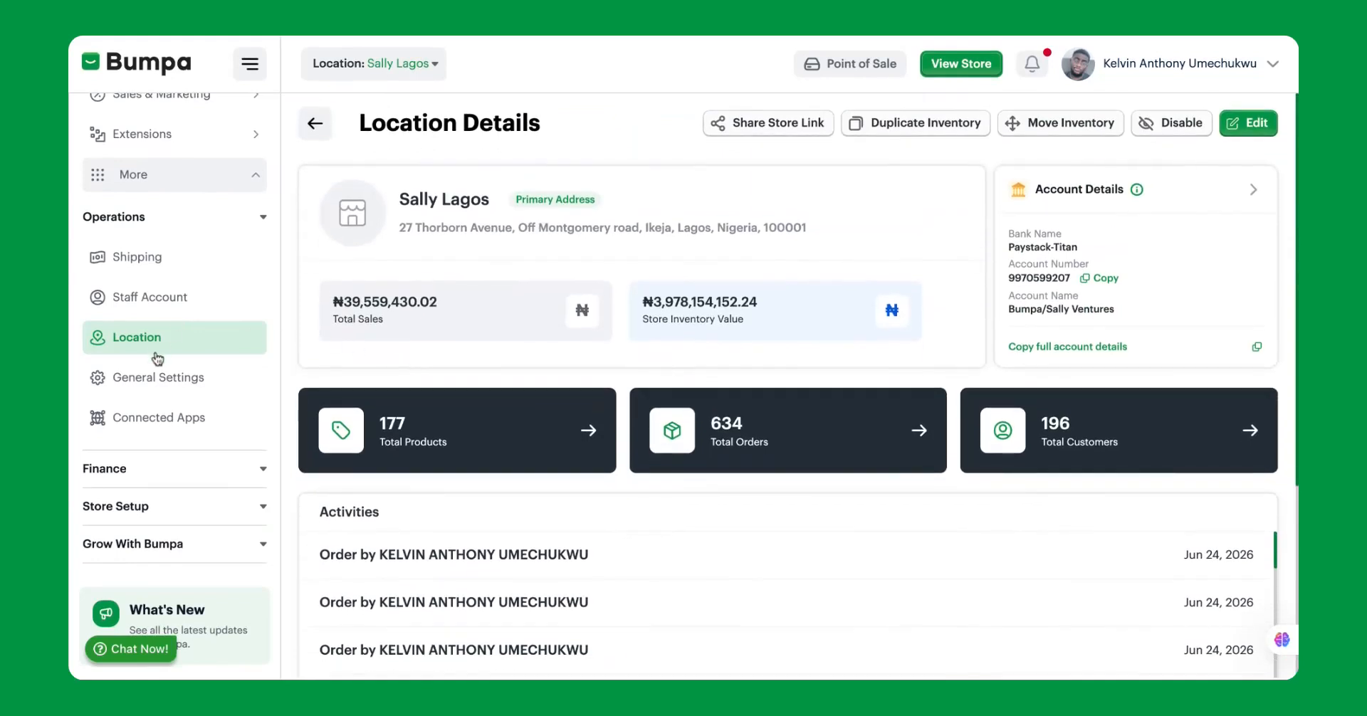
Return to the Sally Lagos product list and check the stock of Kemi Handcream.
{"action": "left_click", "coordinate": [157, 349]}
{"action": "scroll", "coordinate": [173, 291], "scroll_direction": "up", "scroll_amount": 5}
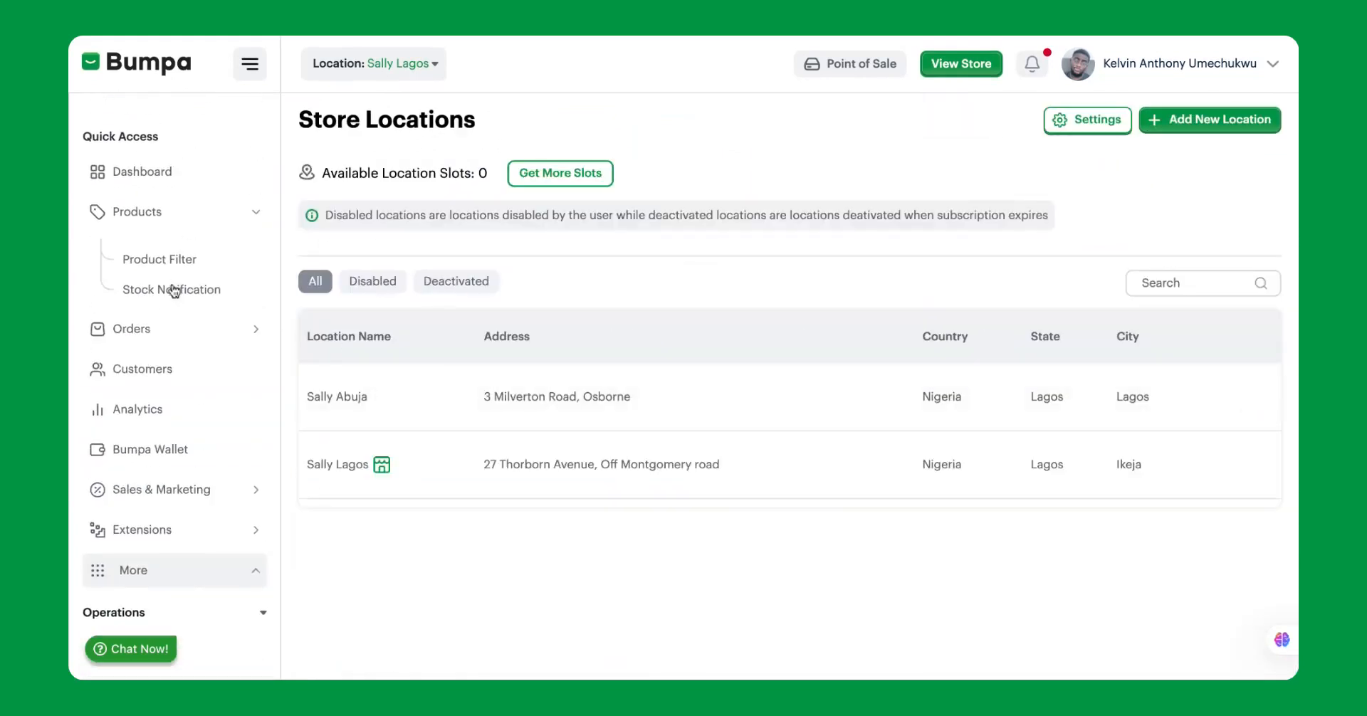
{"action": "left_click", "coordinate": [158, 200]}
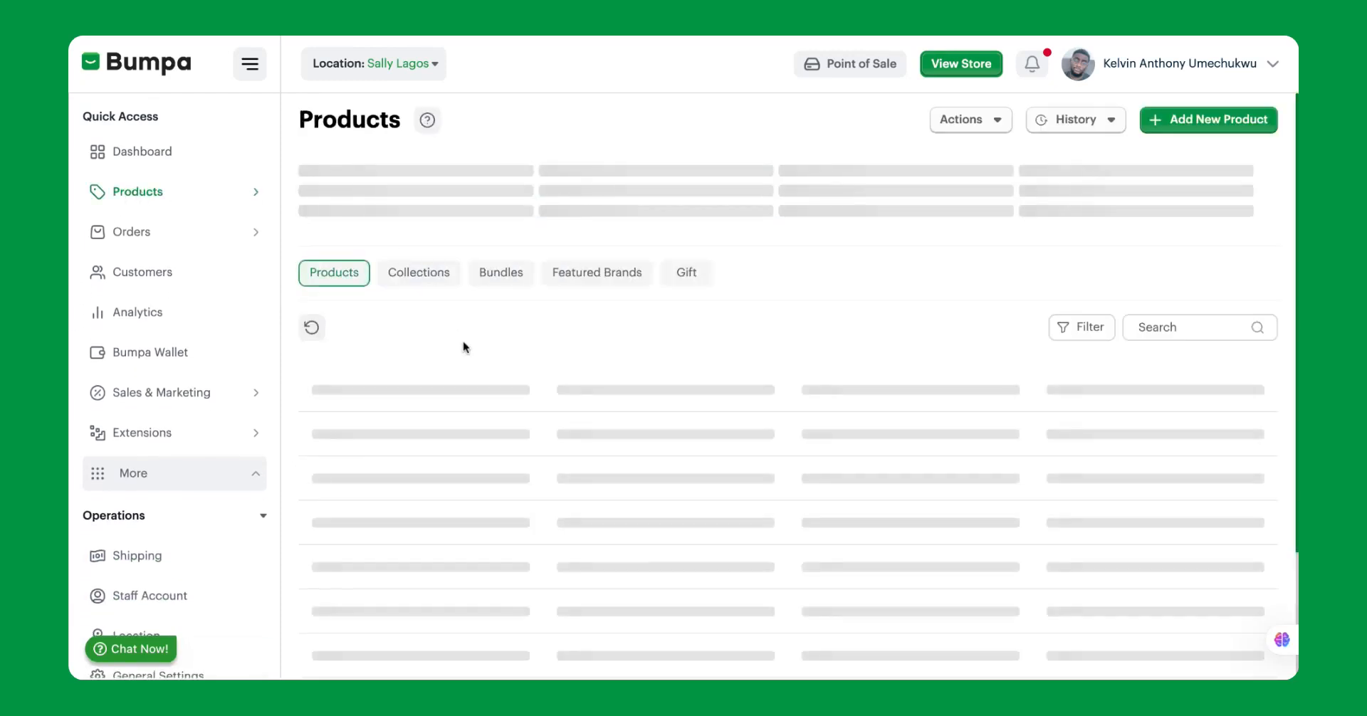
{"action": "scroll", "coordinate": [477, 438], "scroll_direction": "down", "scroll_amount": 3}
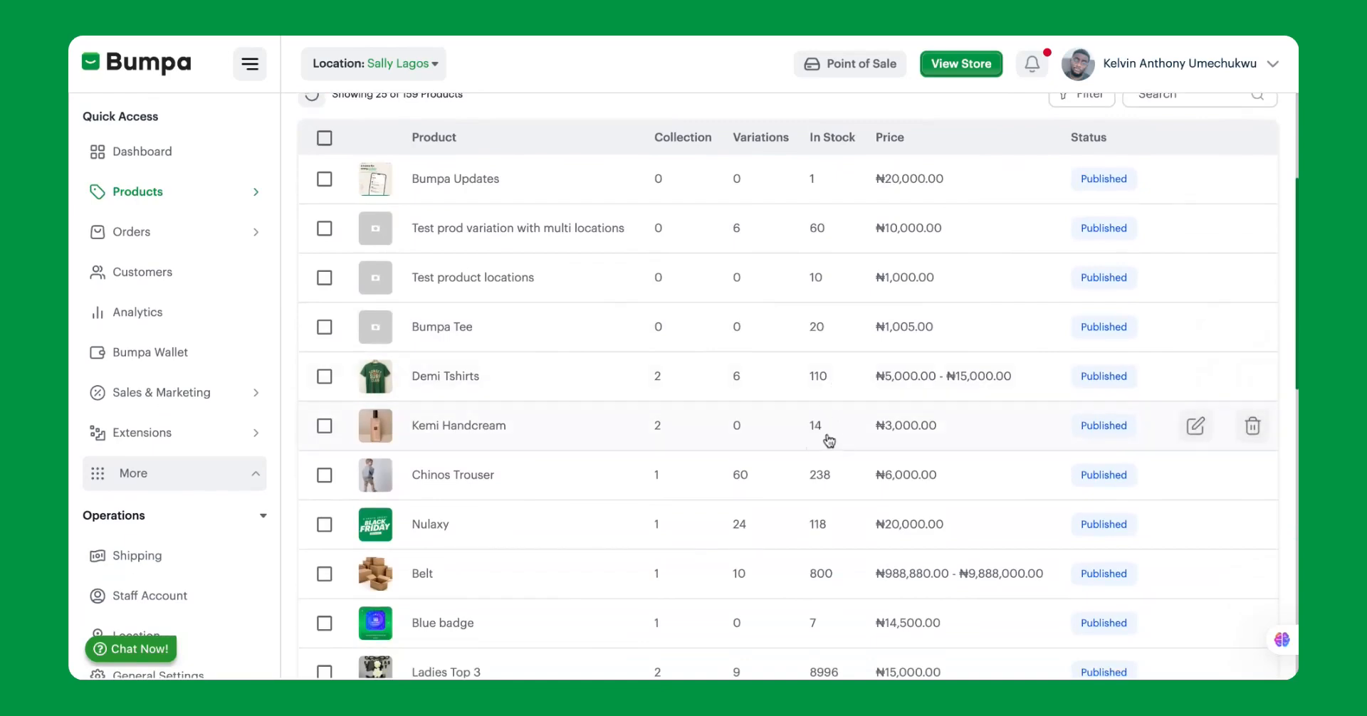
{"action": "scroll", "coordinate": [822, 430], "scroll_direction": "down", "scroll_amount": 1}
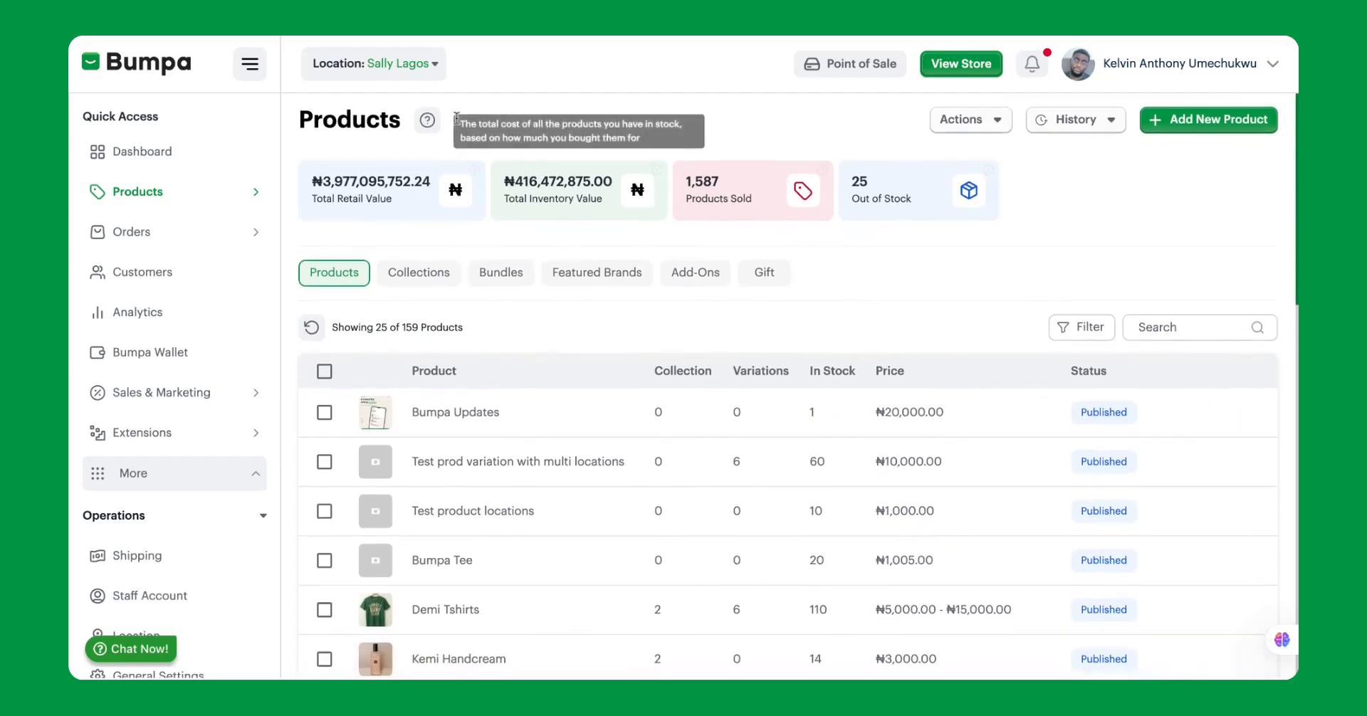
Switch the active location to Sally Abuja from the product list.
{"action": "left_click", "coordinate": [391, 62]}
{"action": "left_click", "coordinate": [371, 115]}
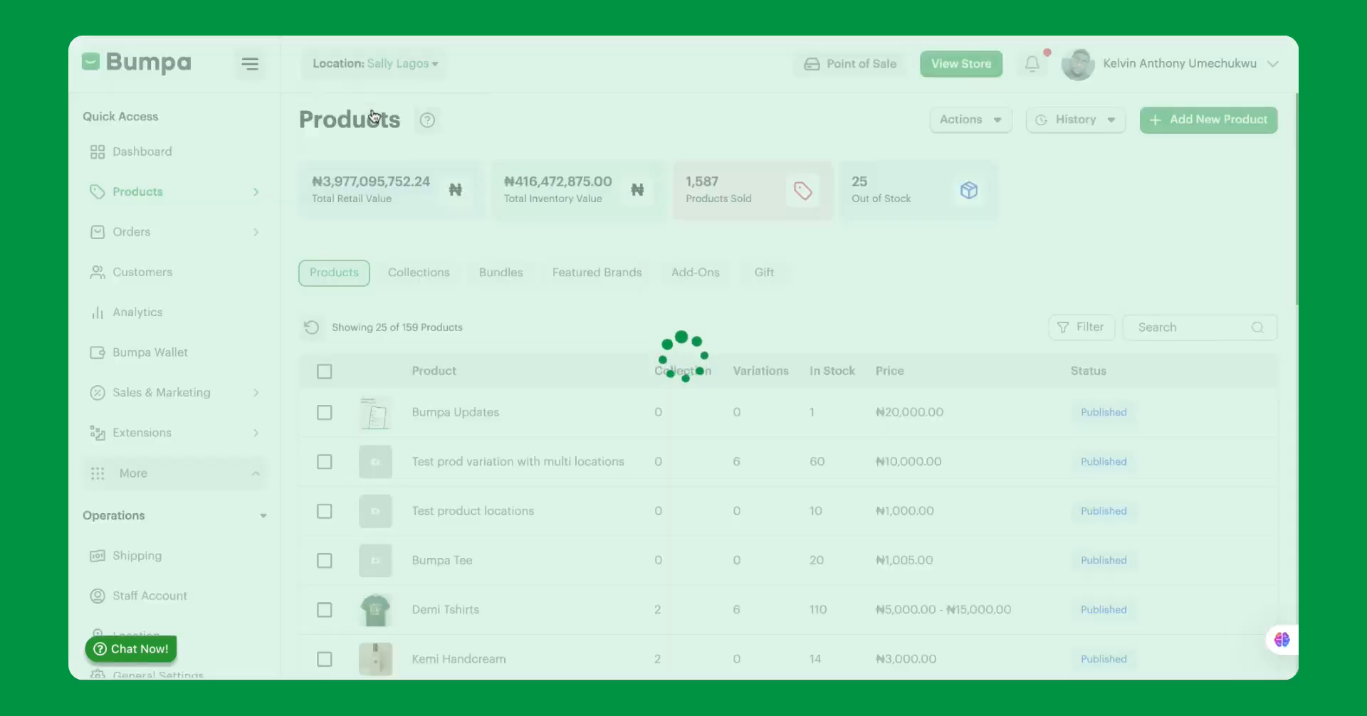
Check the stock of the duplicated Kemi Handcream in the Sally Abuja product list.
{"action": "scroll", "coordinate": [518, 395], "scroll_direction": "down", "scroll_amount": 3}
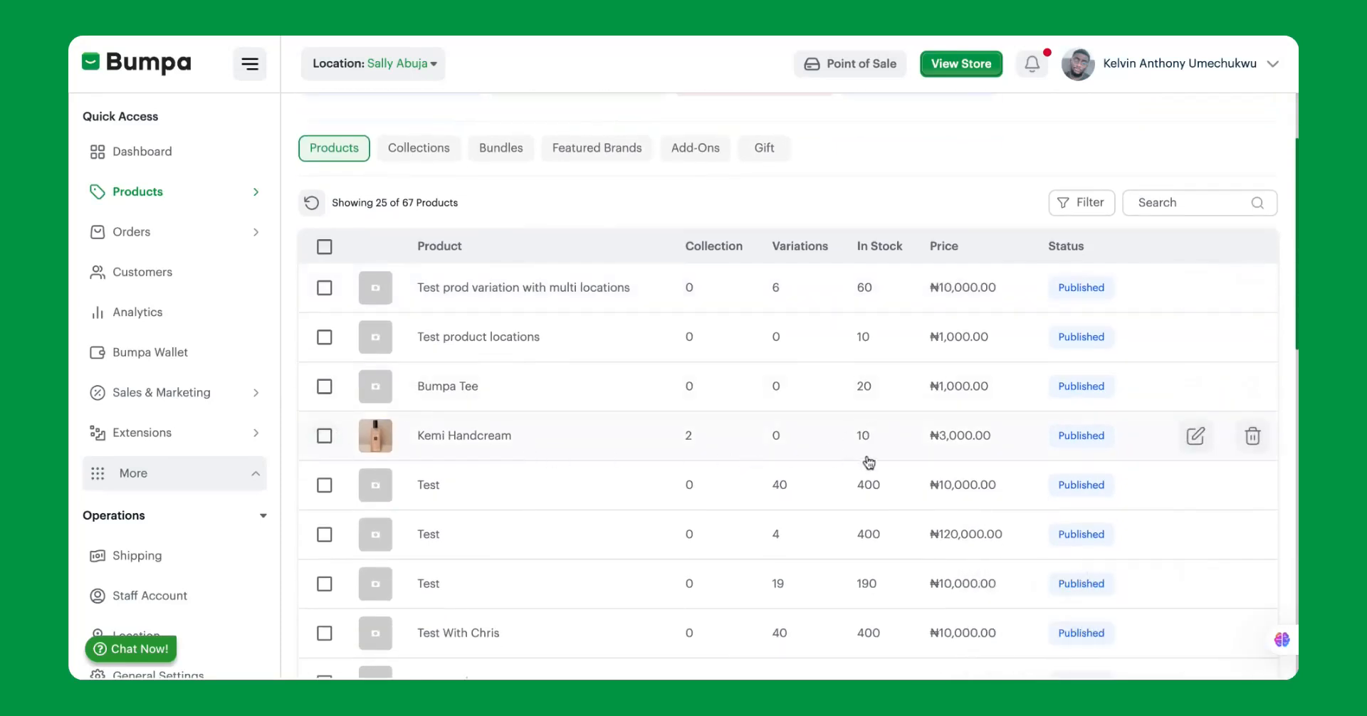
{"action": "scroll", "coordinate": [872, 451], "scroll_direction": "up", "scroll_amount": 3}
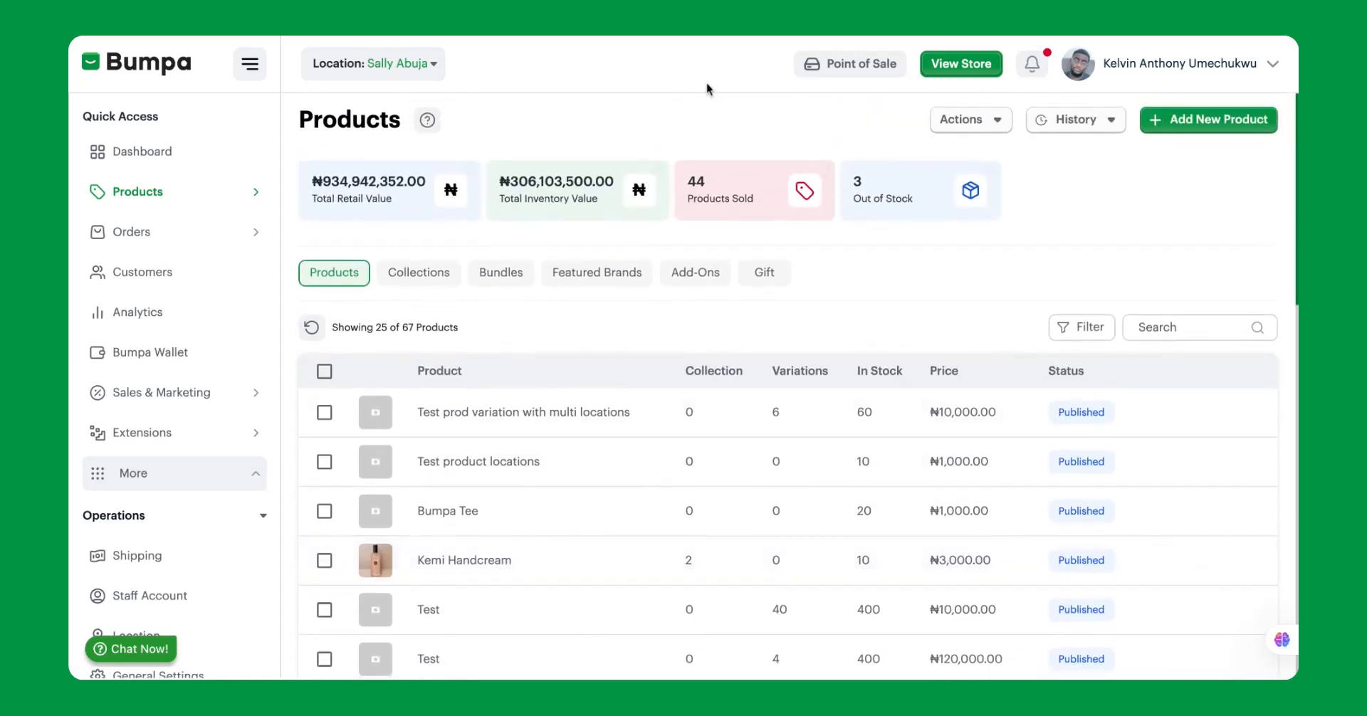
{"action": "left_click", "coordinate": [182, 203]}
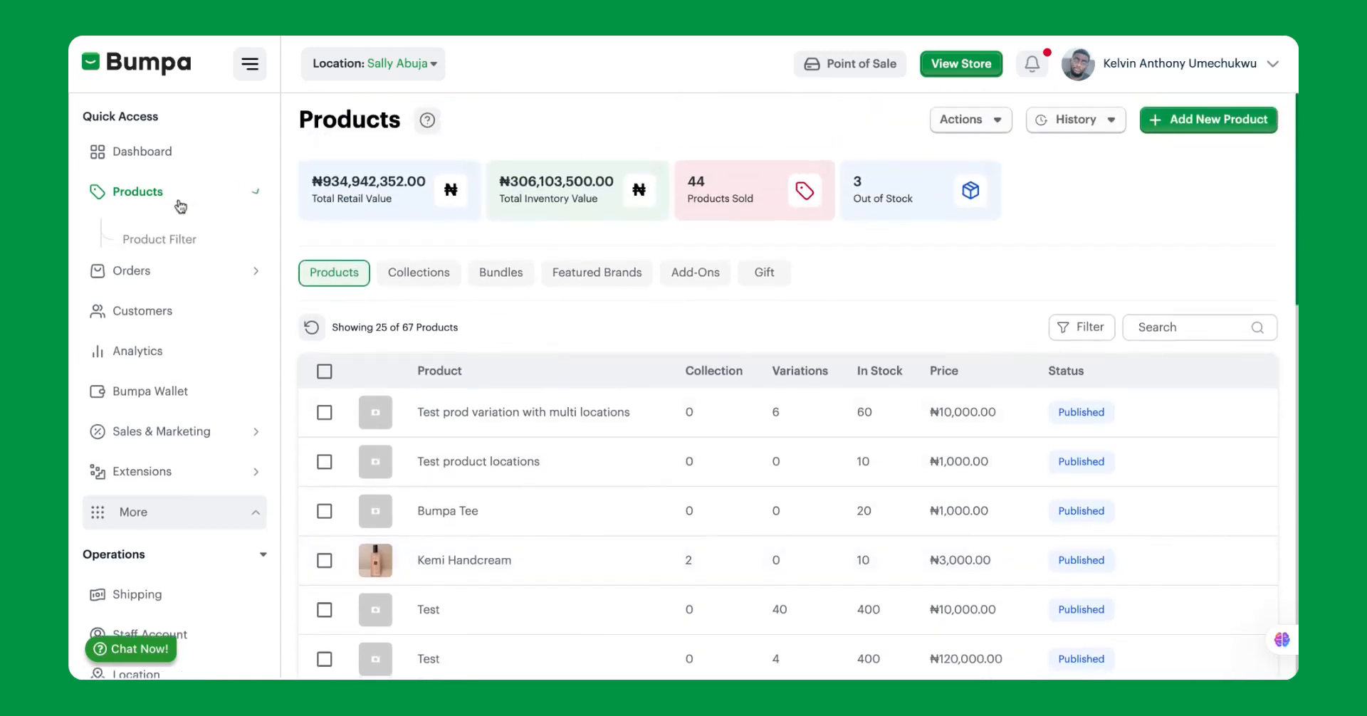
{"action": "scroll", "coordinate": [525, 440], "scroll_direction": "down", "scroll_amount": 5}
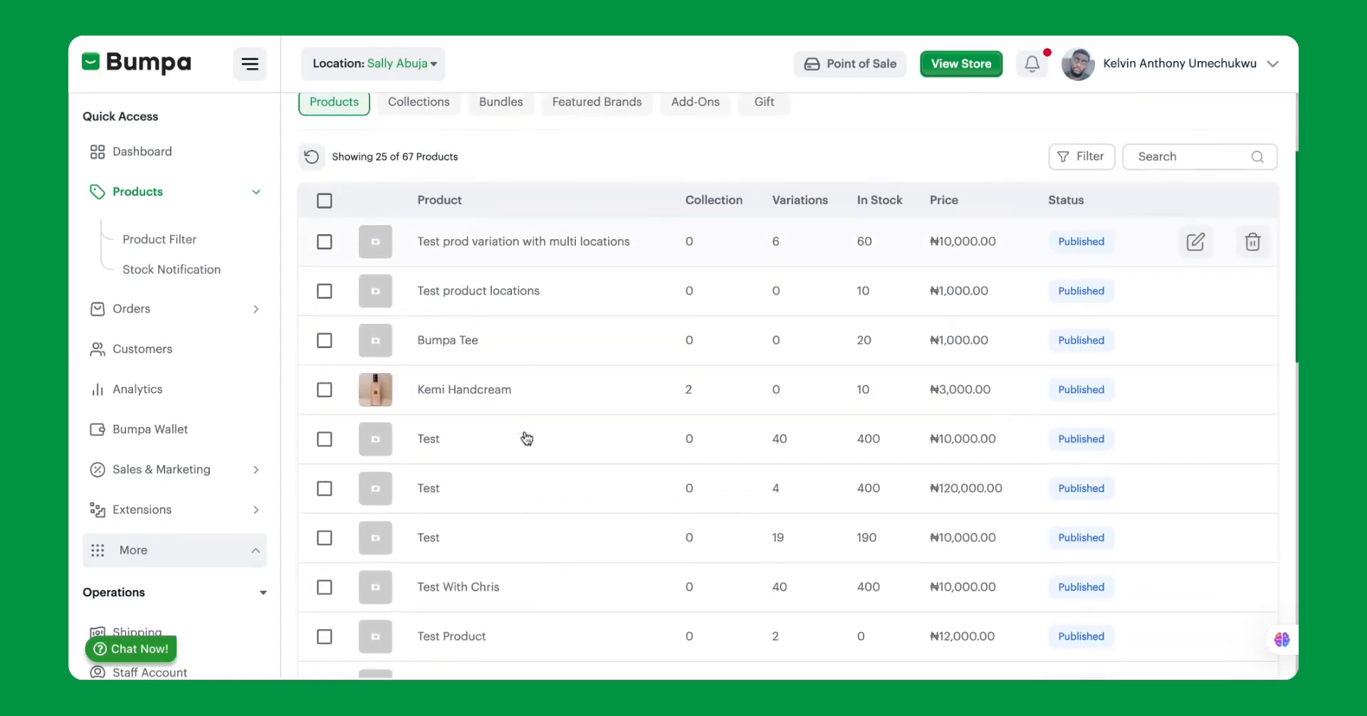
{"action": "scroll", "coordinate": [507, 427], "scroll_direction": "up", "scroll_amount": 4}
{"action": "scroll", "coordinate": [503, 405], "scroll_direction": "up", "scroll_amount": 1}
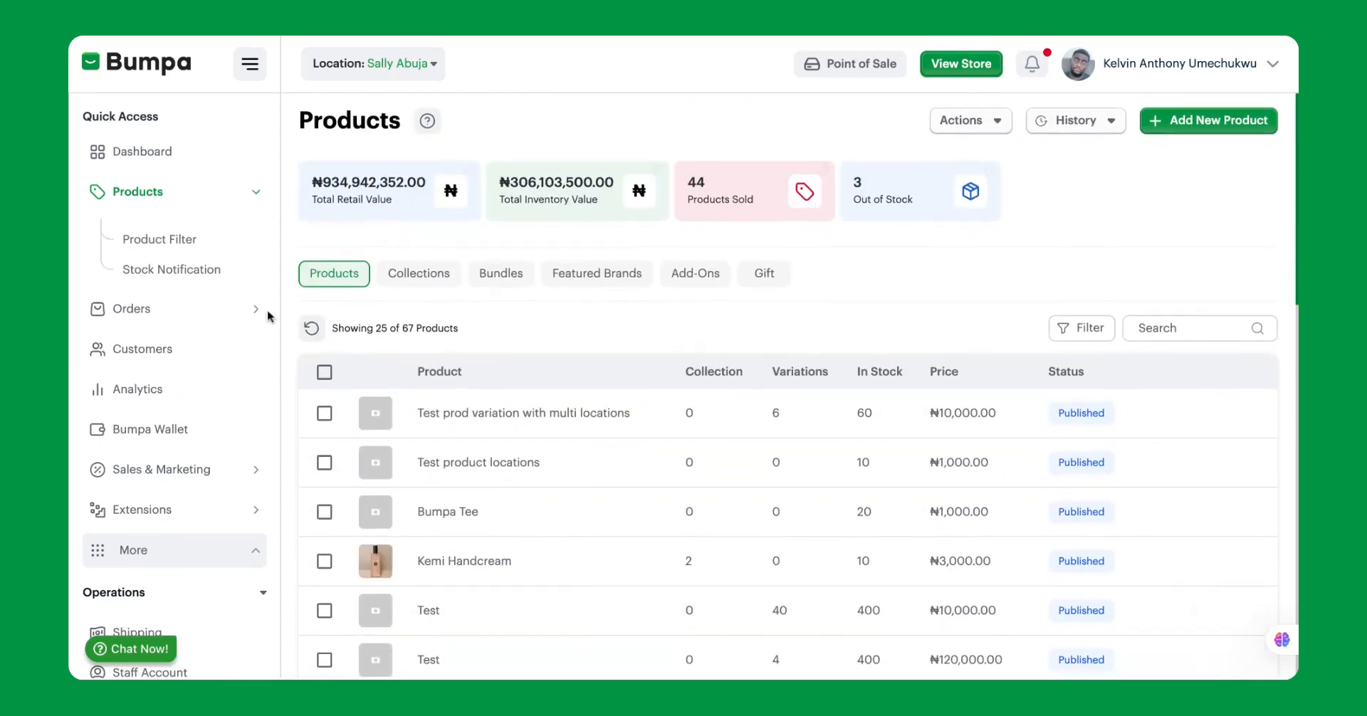
Switch the active location back to Sally Lagos, dismiss the notification and look through its product list.
{"action": "left_click", "coordinate": [379, 66]}
{"action": "left_click", "coordinate": [366, 168]}
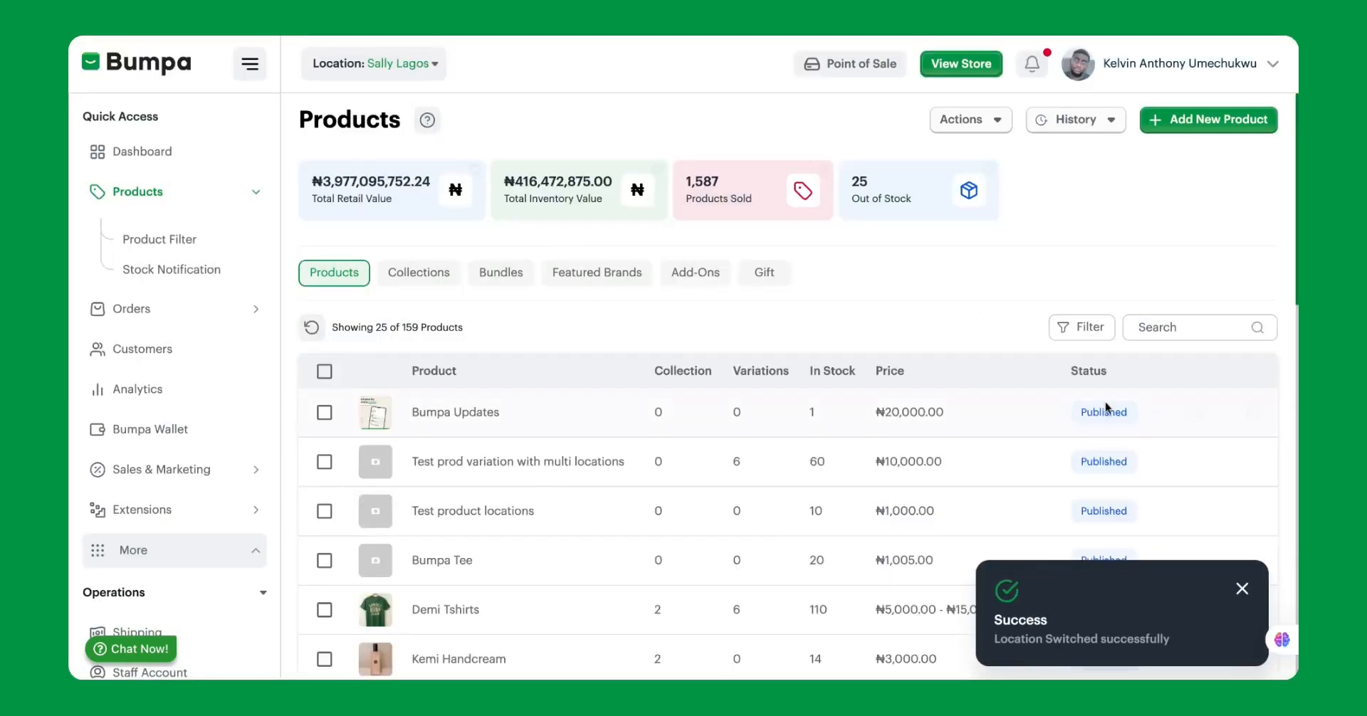
{"action": "left_click", "coordinate": [1239, 590]}
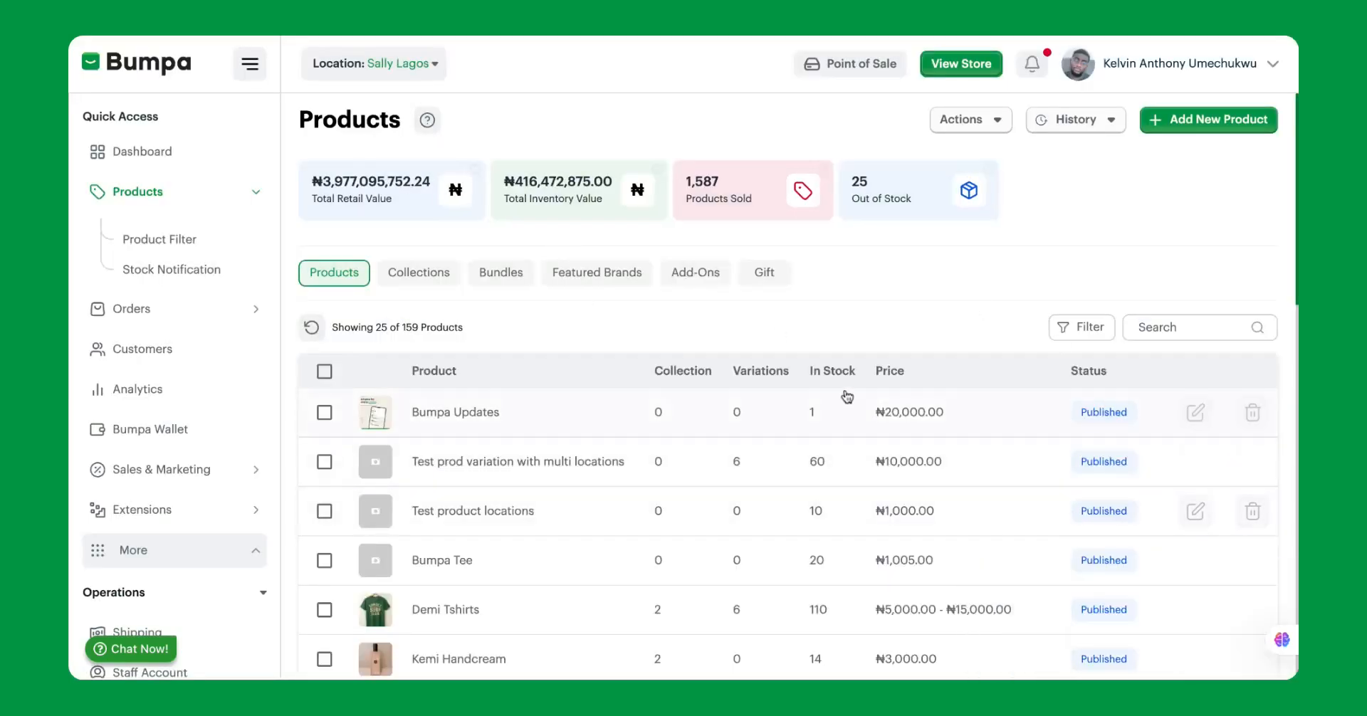
{"action": "scroll", "coordinate": [815, 467], "scroll_direction": "down", "scroll_amount": 1}
{"action": "scroll", "coordinate": [815, 470], "scroll_direction": "down", "scroll_amount": 2}
{"action": "scroll", "coordinate": [861, 123], "scroll_direction": "up", "scroll_amount": 4}
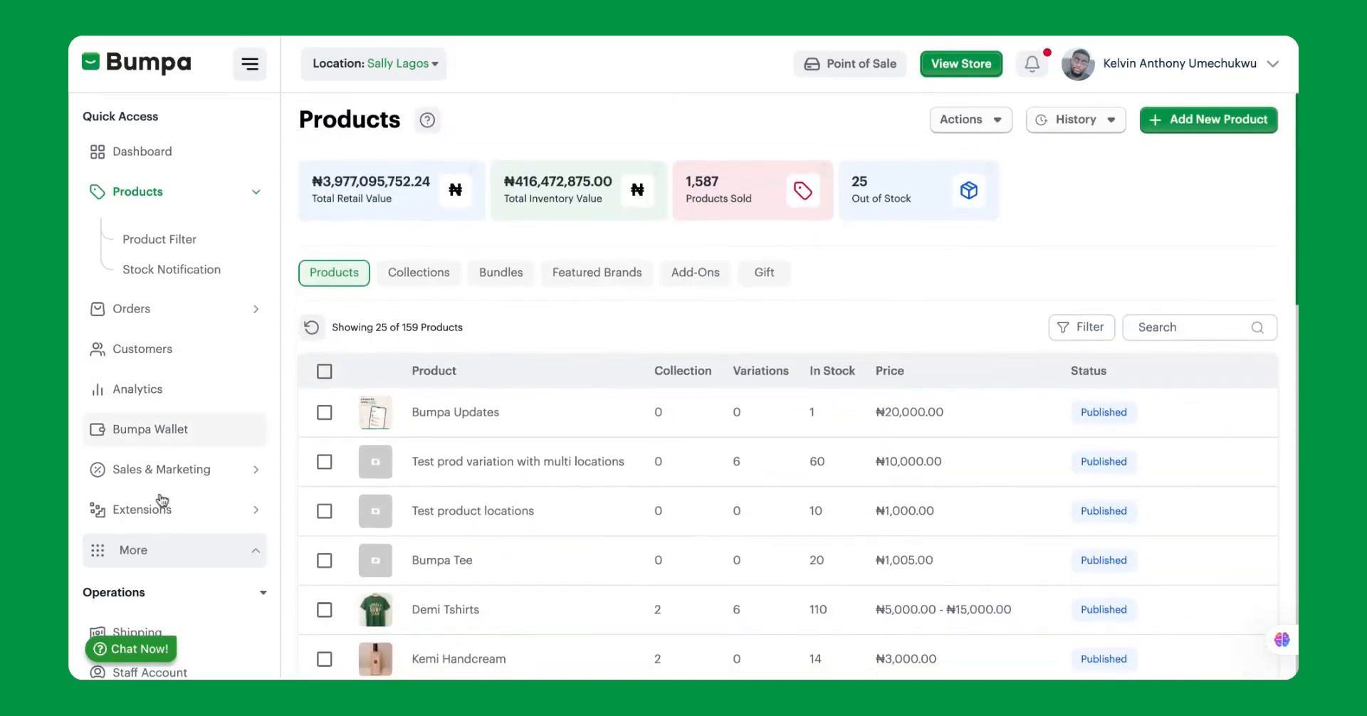
Open the Sally Lagos store location details and start duplicating its inventory.
{"action": "scroll", "coordinate": [170, 431], "scroll_direction": "down", "scroll_amount": 4}
{"action": "left_click", "coordinate": [173, 421]}
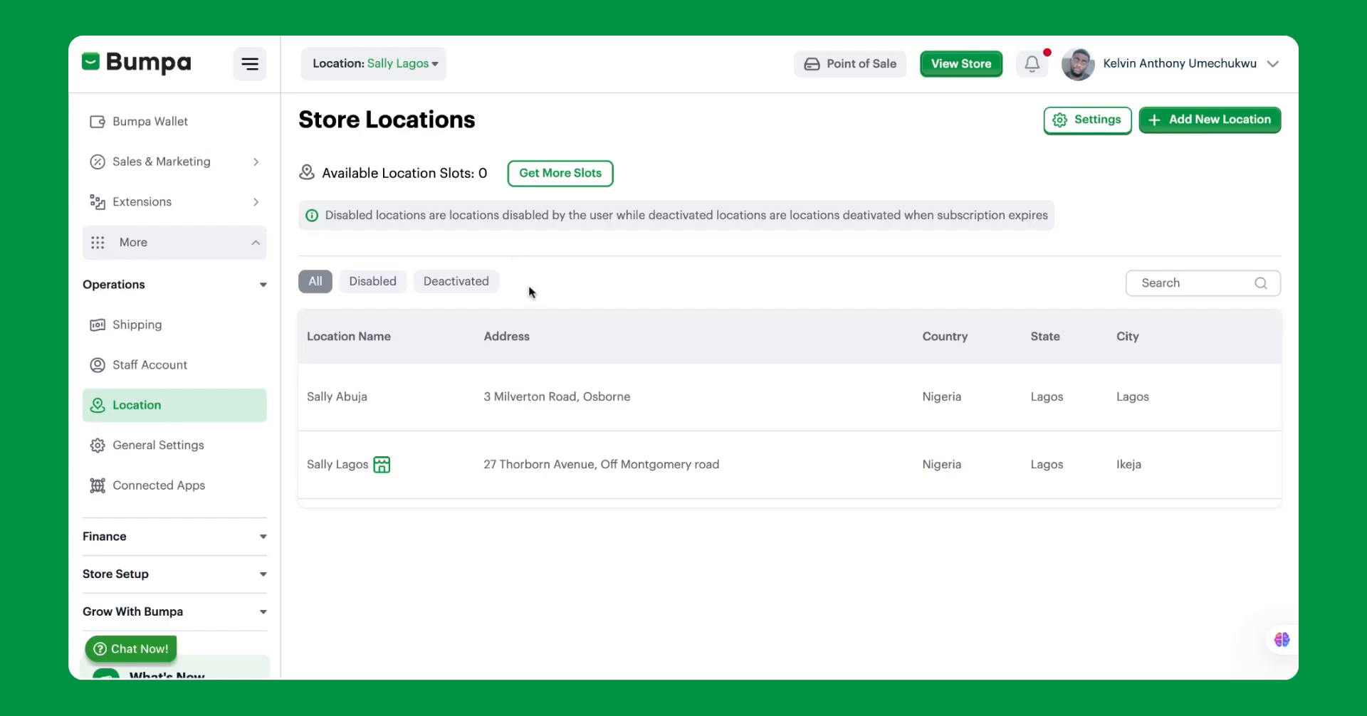
{"action": "left_click", "coordinate": [488, 470]}
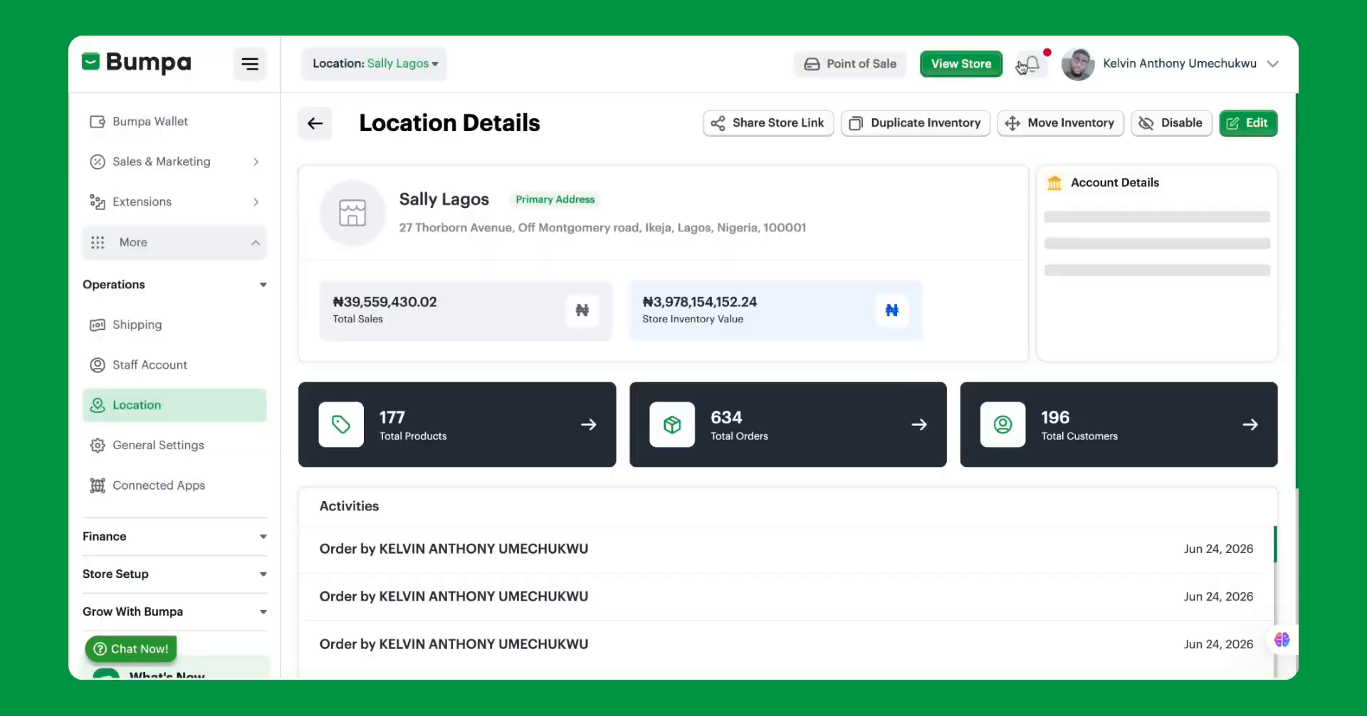
{"action": "left_click", "coordinate": [933, 128]}
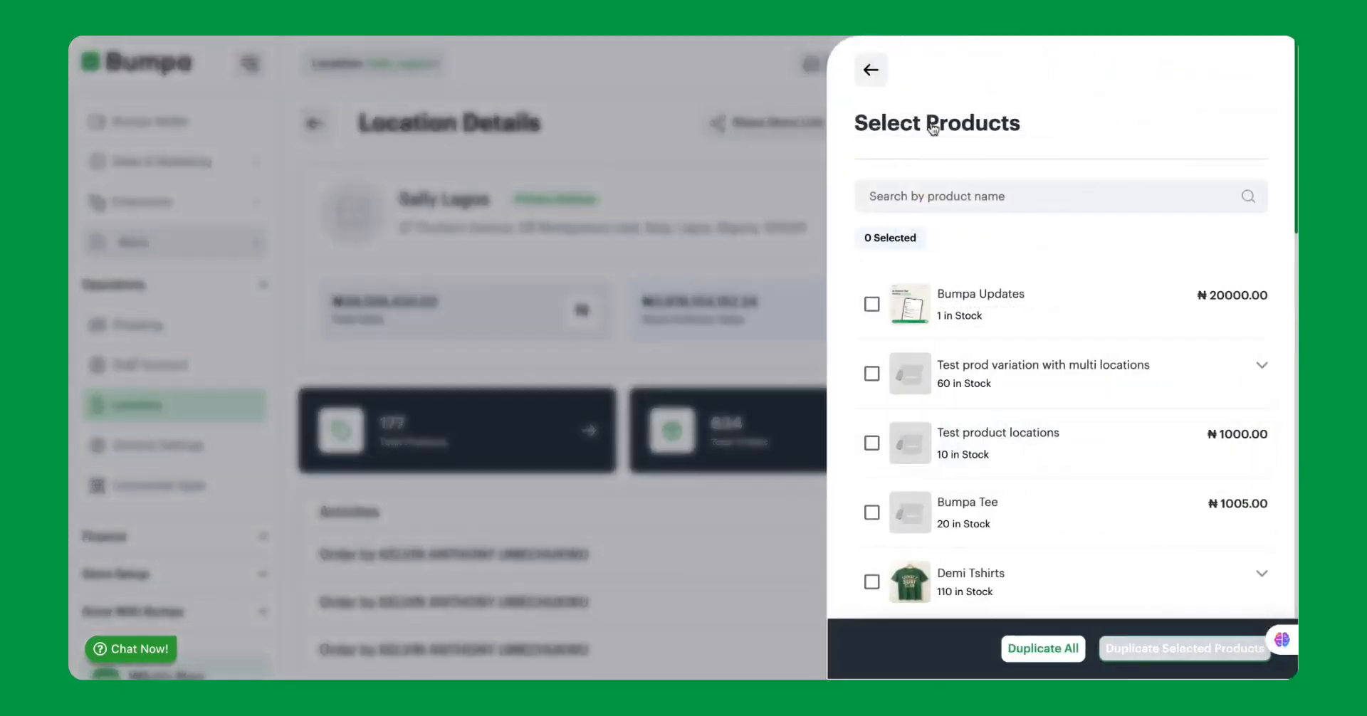
Select Demi Tshirts for duplication with only the s, m and l variations, excluding xl, xxl and xxxl.
{"action": "scroll", "coordinate": [933, 374], "scroll_direction": "down", "scroll_amount": 3}
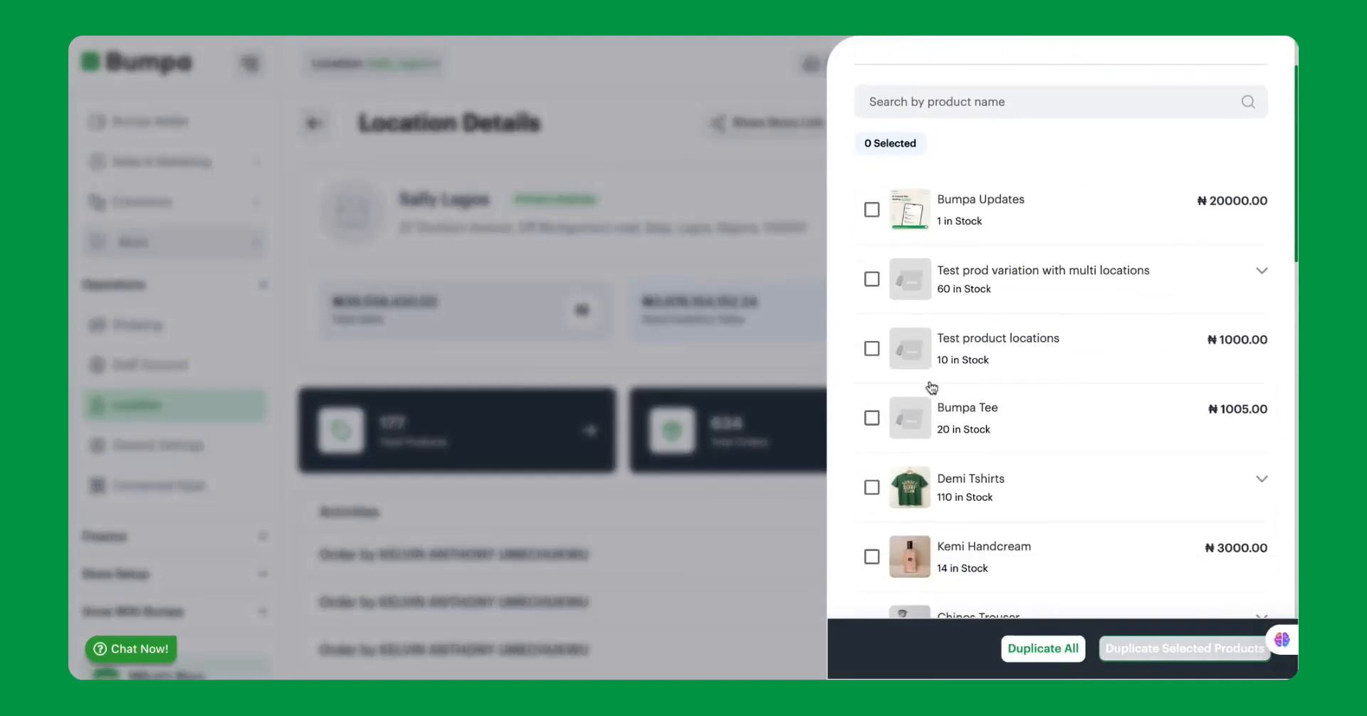
{"action": "scroll", "coordinate": [929, 285], "scroll_direction": "down", "scroll_amount": 2}
{"action": "left_click", "coordinate": [872, 393]}
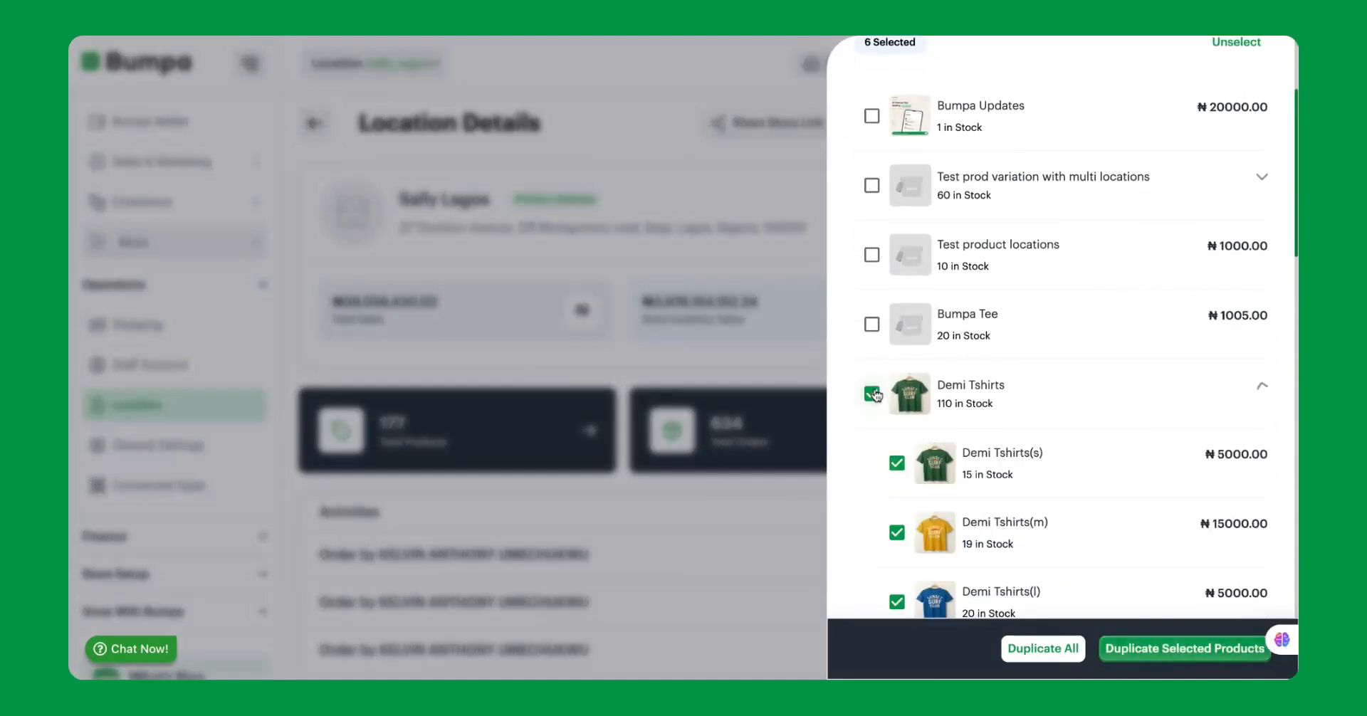
{"action": "scroll", "coordinate": [885, 510], "scroll_direction": "down", "scroll_amount": 5}
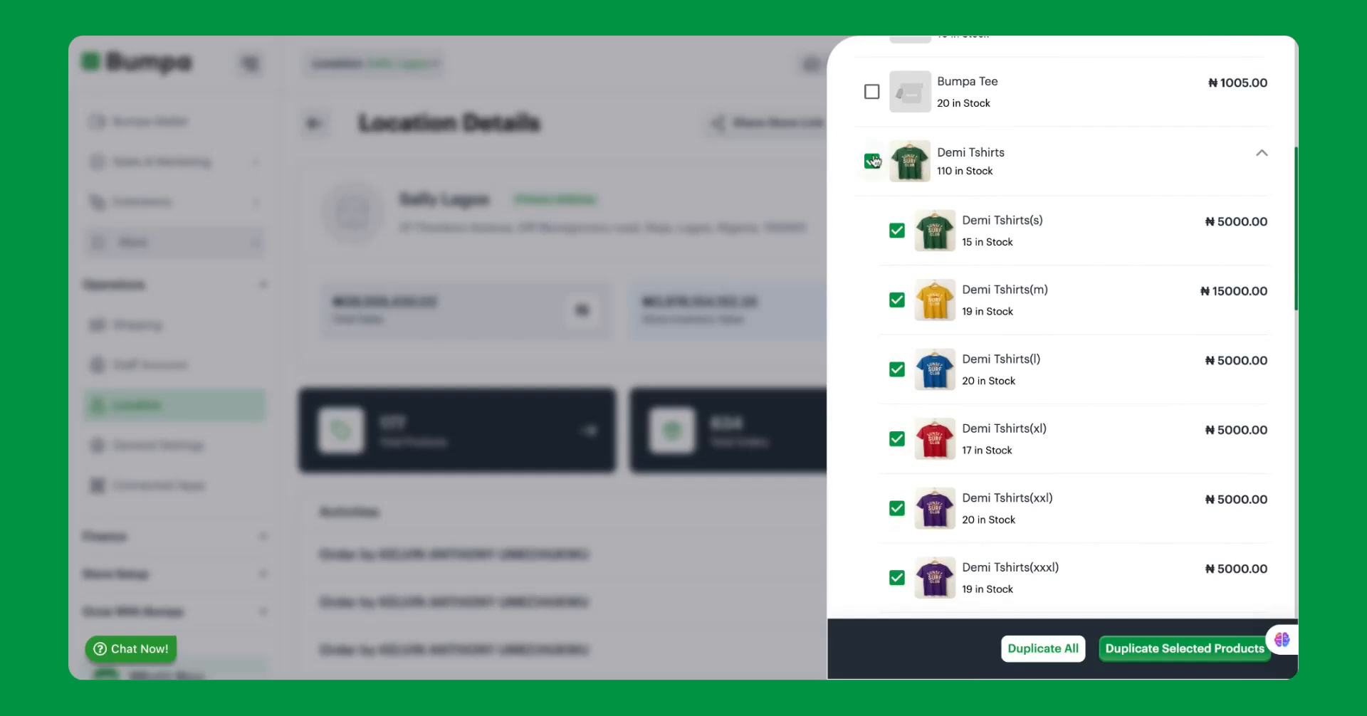
{"action": "left_click", "coordinate": [872, 161]}
{"action": "scroll", "coordinate": [939, 486], "scroll_direction": "down", "scroll_amount": 2}
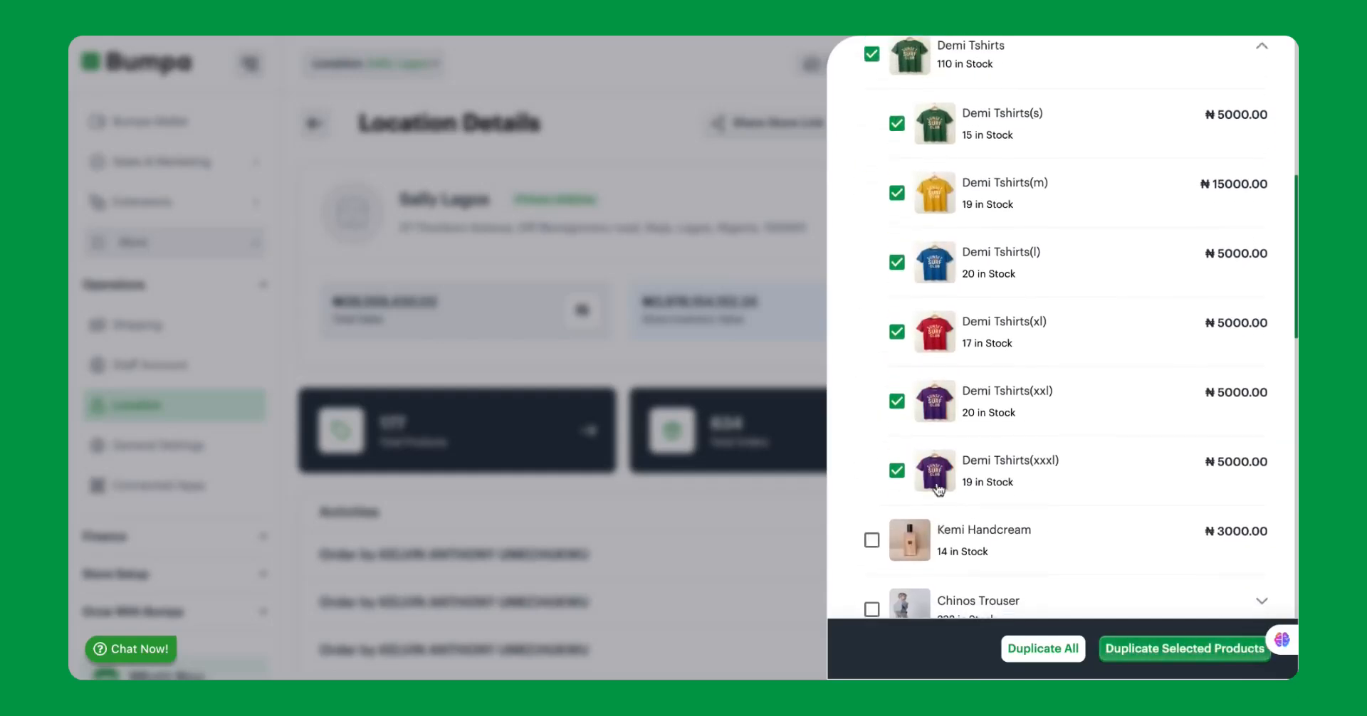
{"action": "left_click", "coordinate": [897, 480]}
{"action": "left_click", "coordinate": [899, 409]}
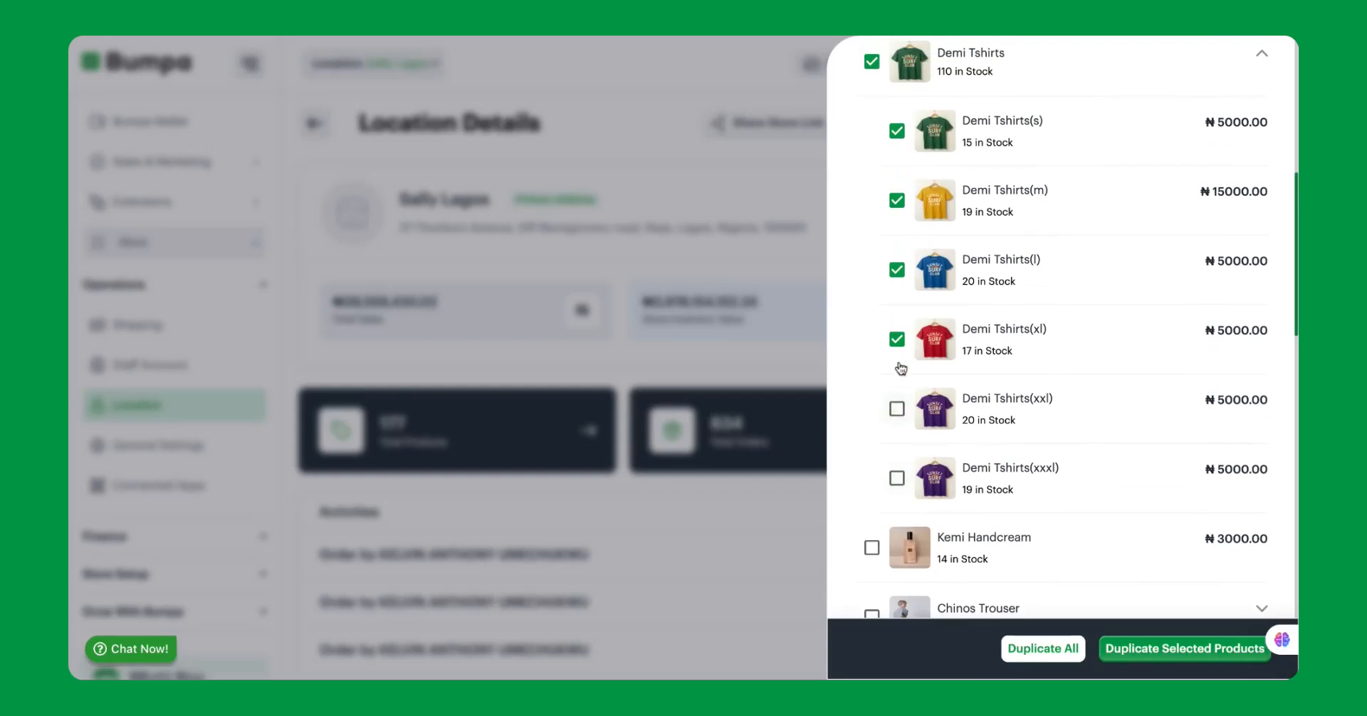
{"action": "scroll", "coordinate": [898, 344], "scroll_direction": "up", "scroll_amount": 3}
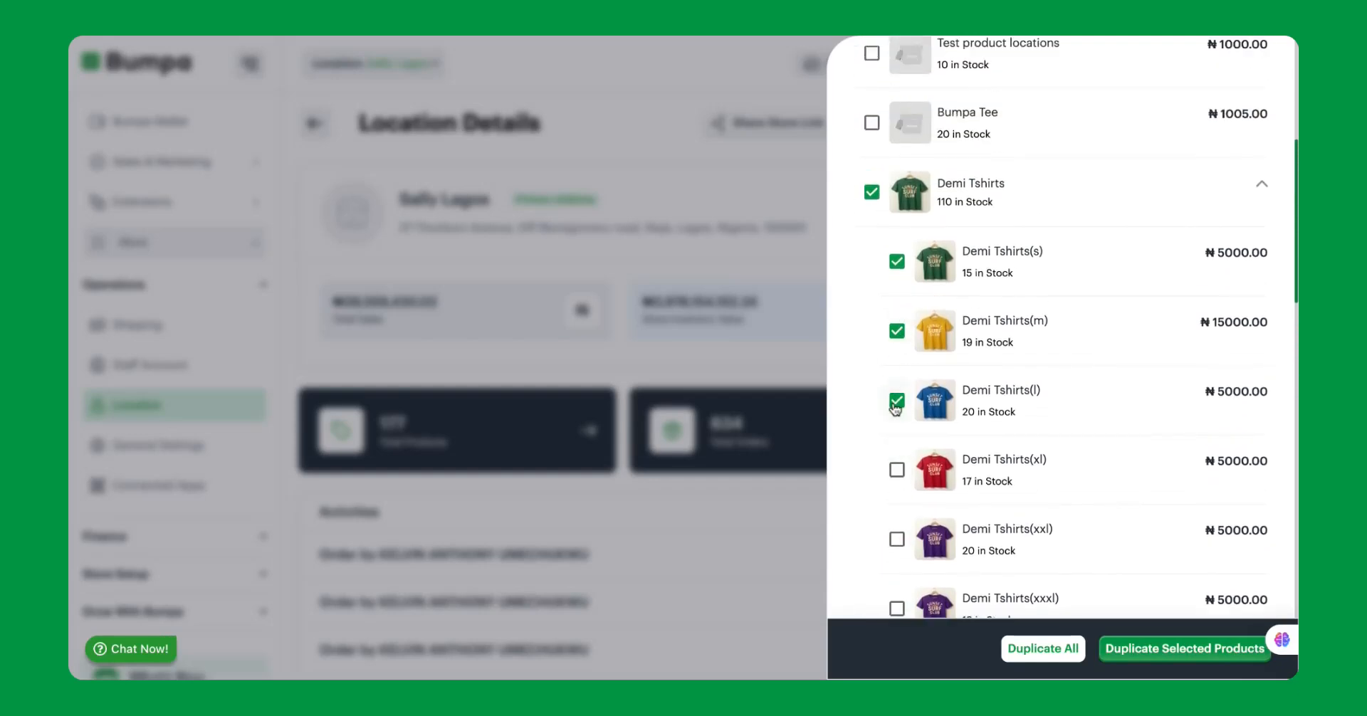
{"action": "scroll", "coordinate": [938, 390], "scroll_direction": "down", "scroll_amount": 1}
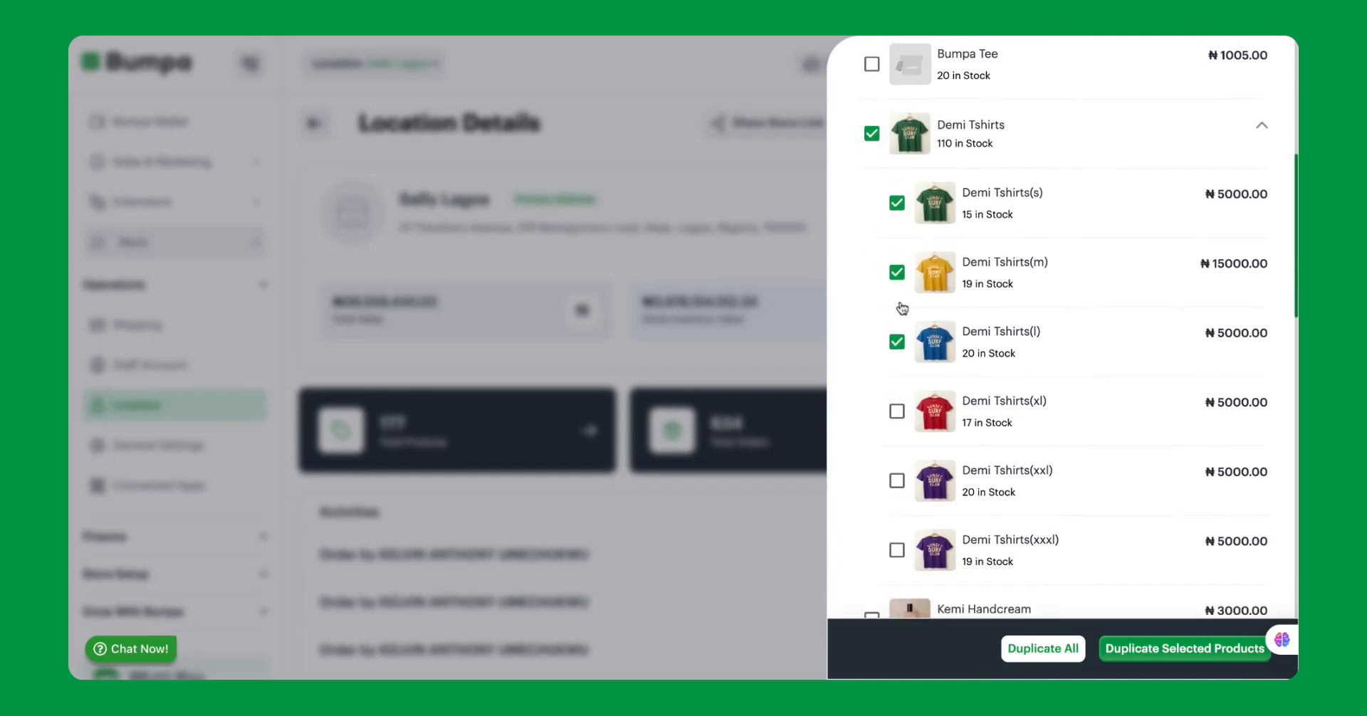
Select Chinos Trouser for duplication, excluding age 1-green, all age 2 variations, age 3-navy blue, age 3-green, age 5-black and age 5-red.
{"action": "scroll", "coordinate": [902, 307], "scroll_direction": "down", "scroll_amount": 6}
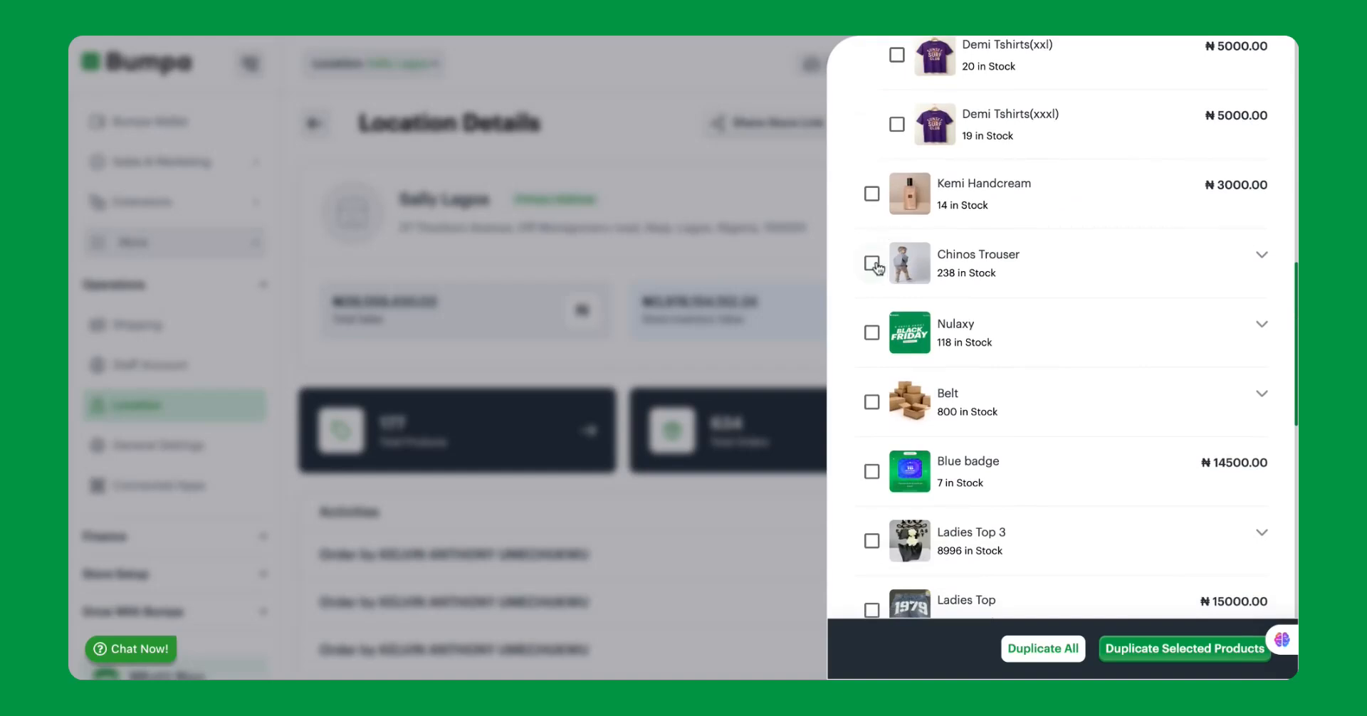
{"action": "left_click", "coordinate": [874, 265]}
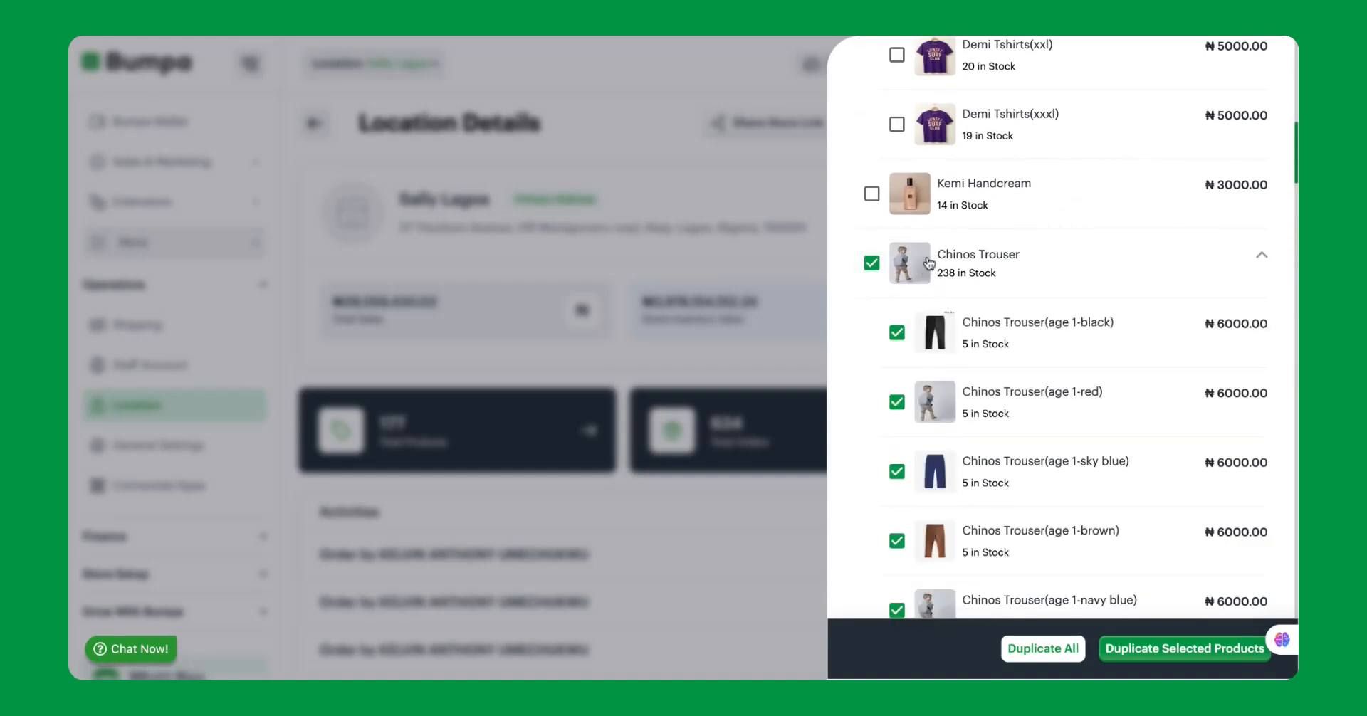
{"action": "scroll", "coordinate": [947, 412], "scroll_direction": "down", "scroll_amount": 8}
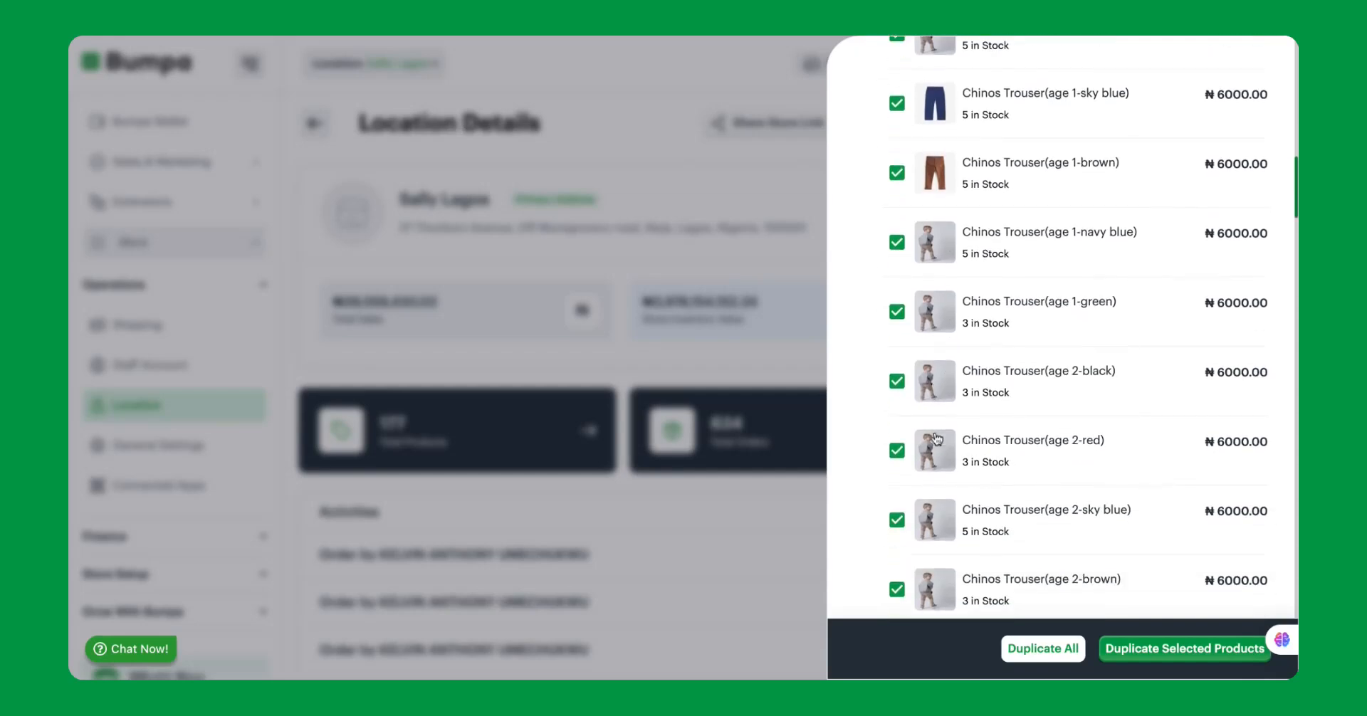
{"action": "scroll", "coordinate": [936, 439], "scroll_direction": "down", "scroll_amount": 1}
{"action": "left_click", "coordinate": [896, 497]}
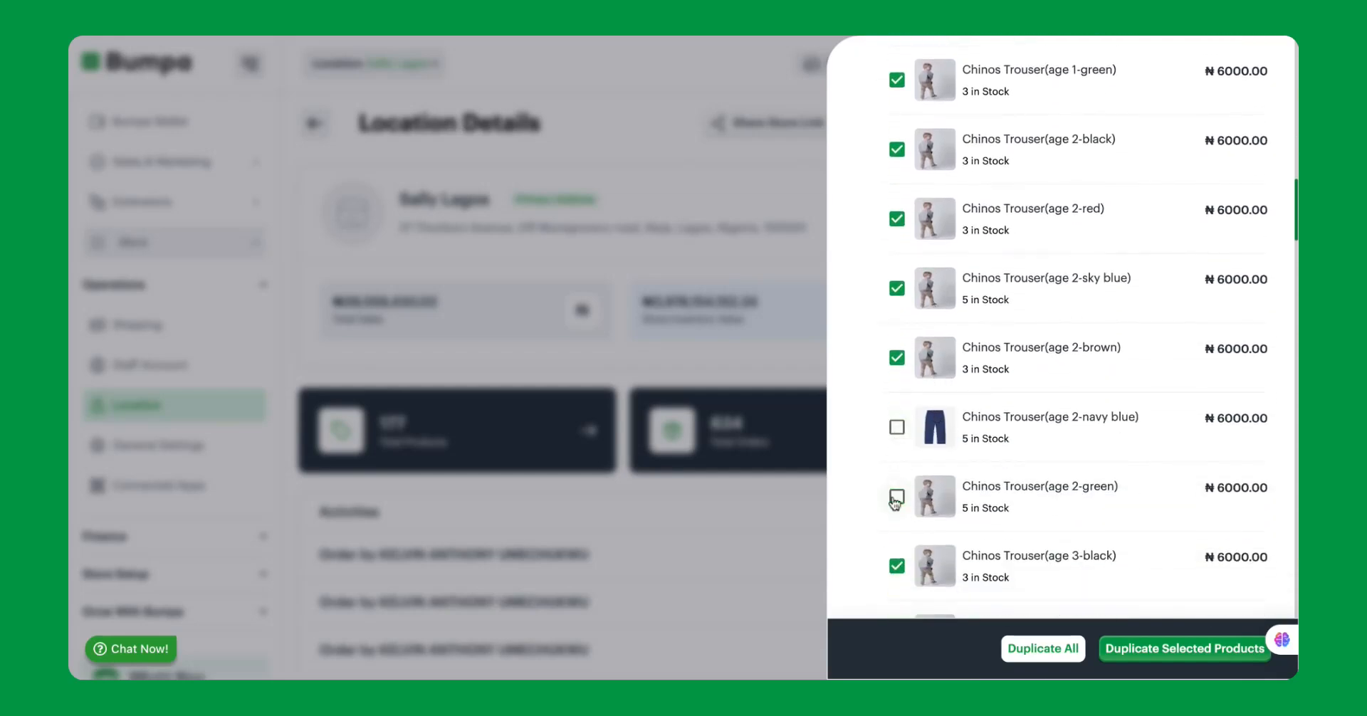
{"action": "left_click", "coordinate": [897, 358]}
{"action": "left_click", "coordinate": [899, 290]}
{"action": "left_click", "coordinate": [897, 219]}
{"action": "scroll", "coordinate": [897, 221], "scroll_direction": "up", "scroll_amount": 2}
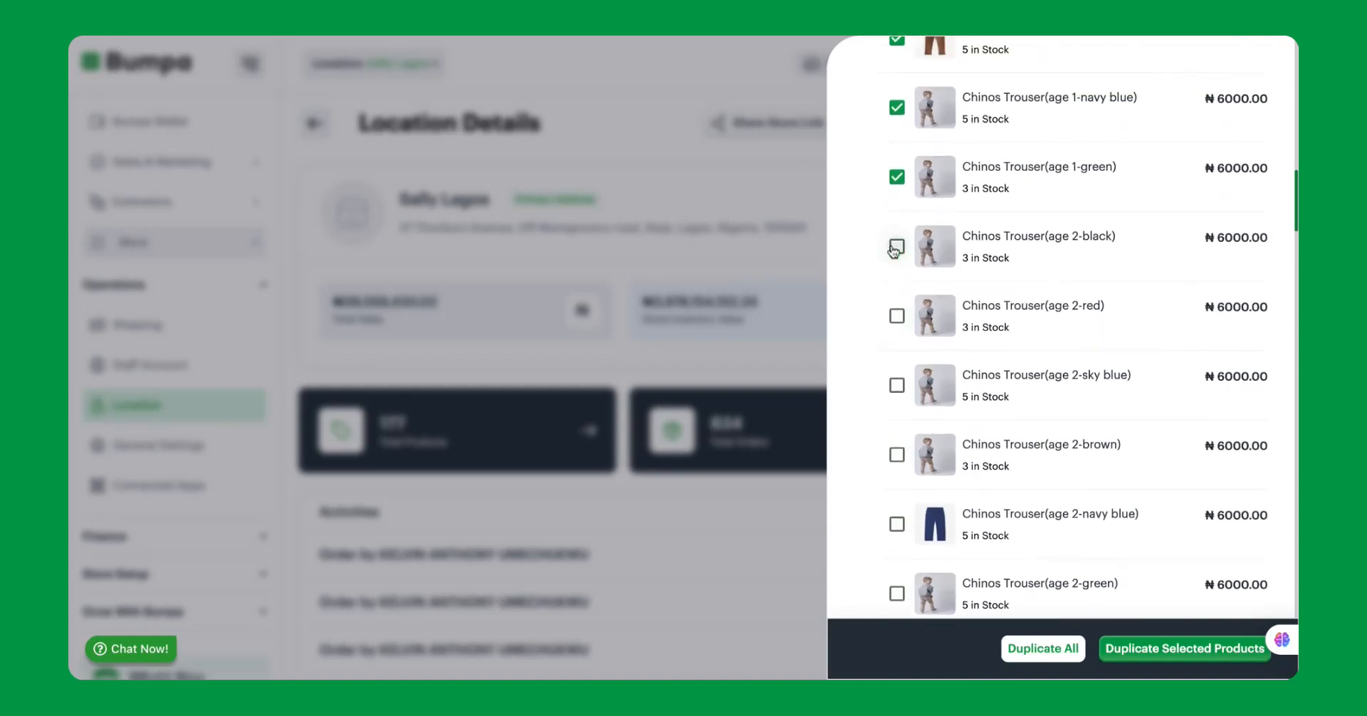
{"action": "left_click", "coordinate": [897, 177]}
{"action": "scroll", "coordinate": [896, 187], "scroll_direction": "down", "scroll_amount": 5}
{"action": "scroll", "coordinate": [896, 213], "scroll_direction": "down", "scroll_amount": 3}
{"action": "left_click", "coordinate": [897, 473]}
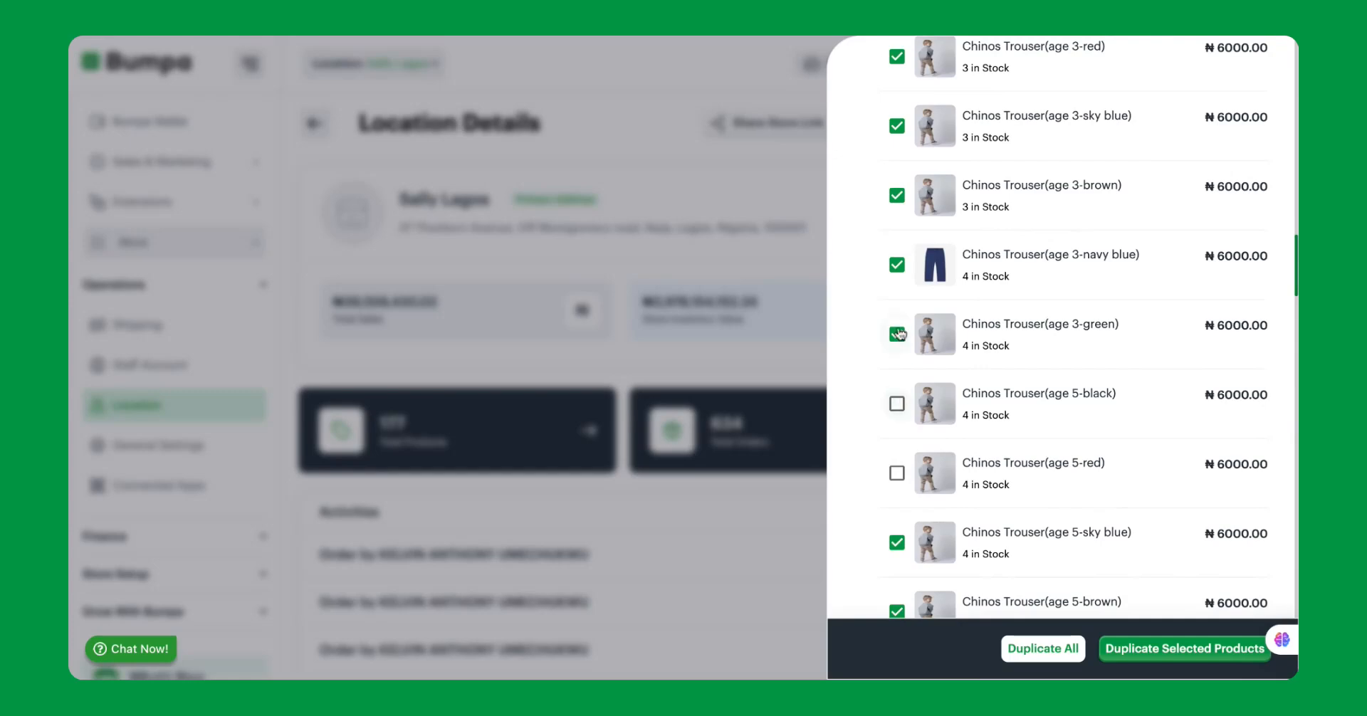
{"action": "left_click", "coordinate": [897, 266]}
Duplicate only the selected product variations, choosing Sally Abuja as the destination, and proceed to the quantities.
{"action": "left_click", "coordinate": [1161, 643]}
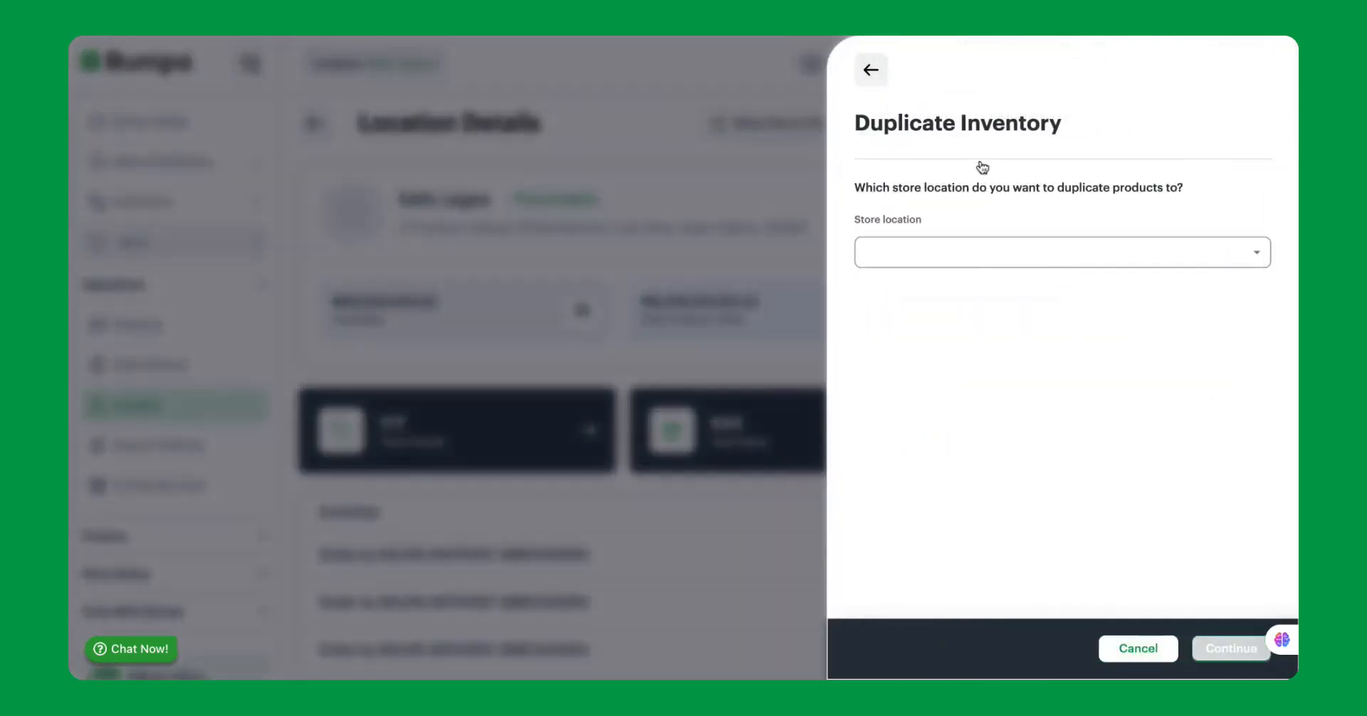
{"action": "left_click", "coordinate": [940, 255]}
{"action": "left_click", "coordinate": [926, 289]}
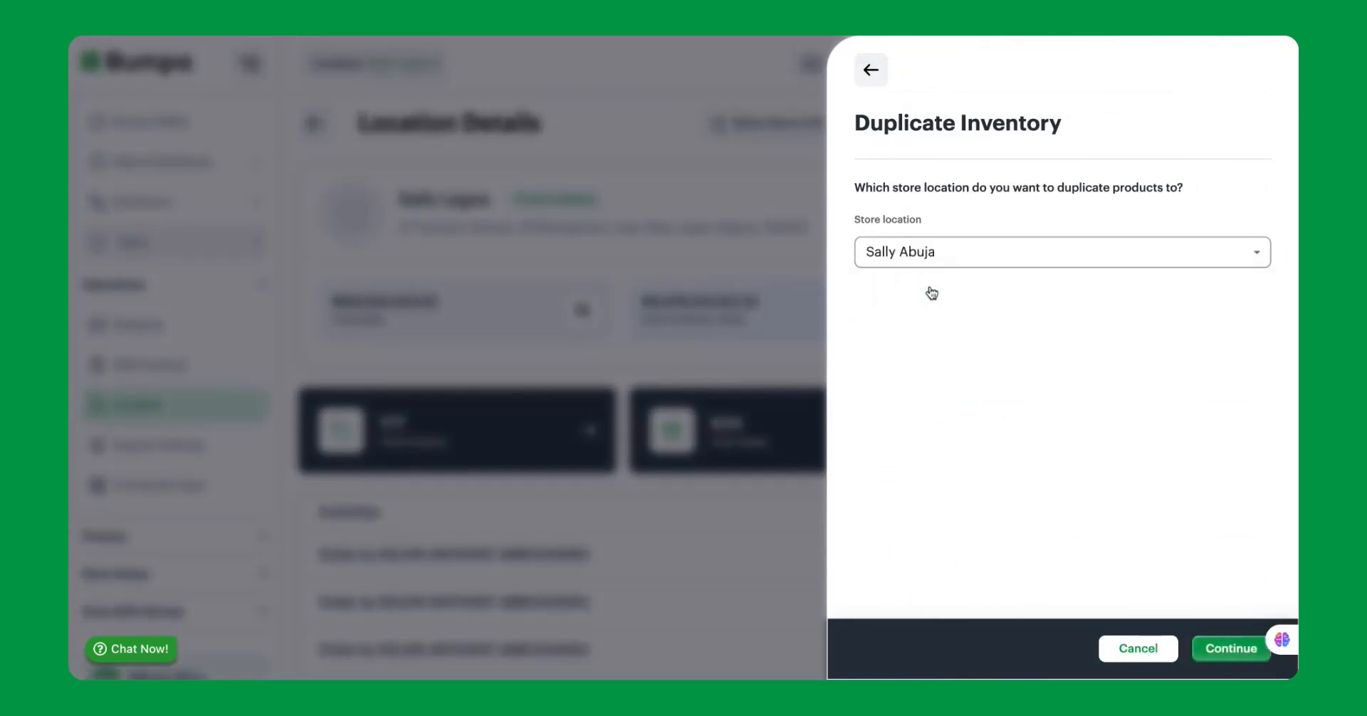
{"action": "left_click", "coordinate": [1207, 644]}
Set the duplication quantity of Demi Tshirts(s) to 14 and try 20 for Demi Tshirts(l).
{"action": "scroll", "coordinate": [1127, 528], "scroll_direction": "down", "scroll_amount": 5}
{"action": "scroll", "coordinate": [1128, 529], "scroll_direction": "down", "scroll_amount": 20}
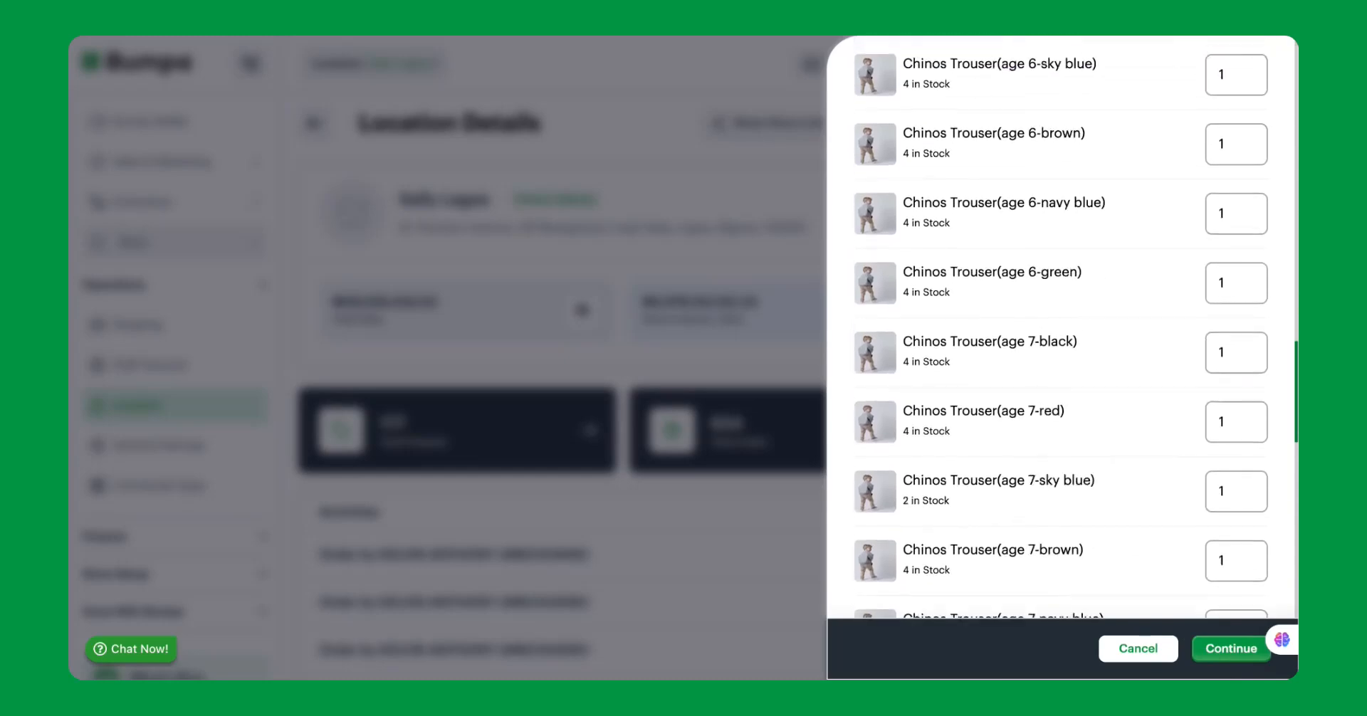
{"action": "scroll", "coordinate": [1061, 327], "scroll_direction": "down", "scroll_amount": 8}
{"action": "scroll", "coordinate": [1062, 328], "scroll_direction": "up", "scroll_amount": 20}
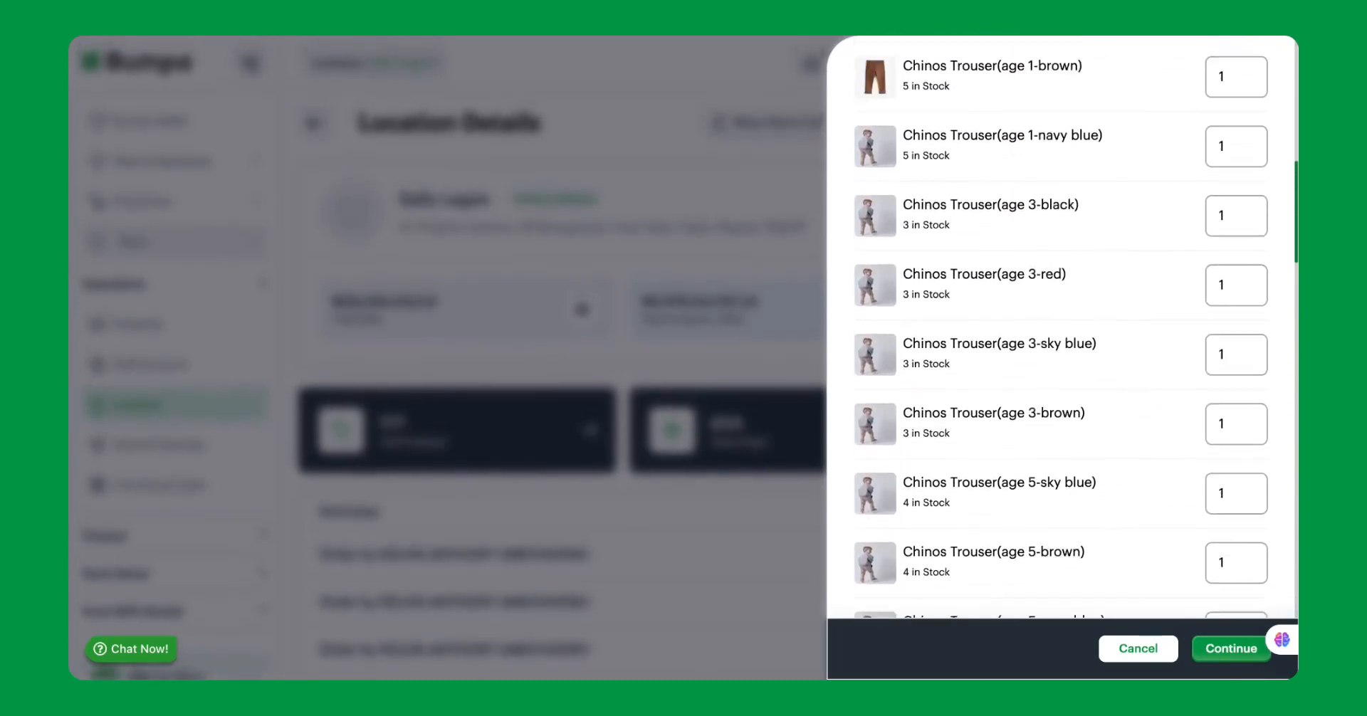
{"action": "scroll", "coordinate": [1205, 171], "scroll_direction": "up", "scroll_amount": 2}
{"action": "scroll", "coordinate": [1205, 172], "scroll_direction": "down", "scroll_amount": 7}
{"action": "scroll", "coordinate": [1205, 172], "scroll_direction": "up", "scroll_amount": 5}
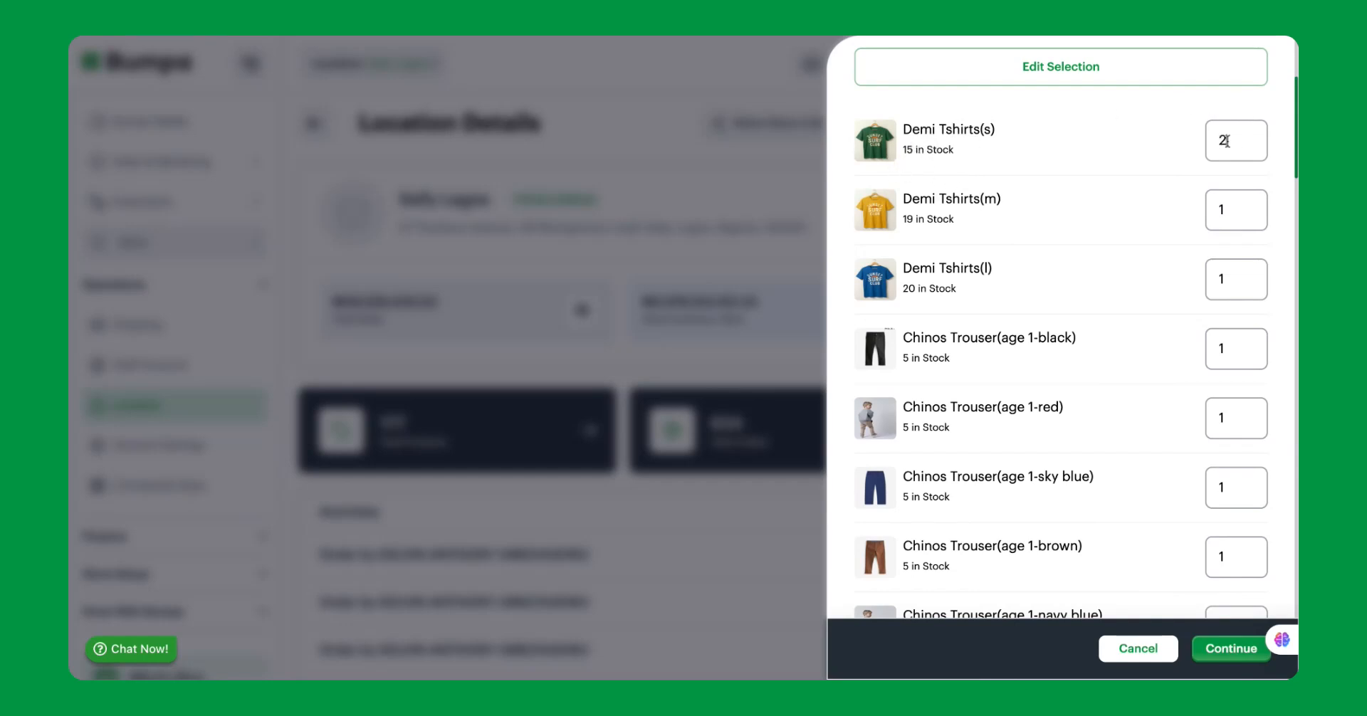
{"action": "type", "text": "0"}
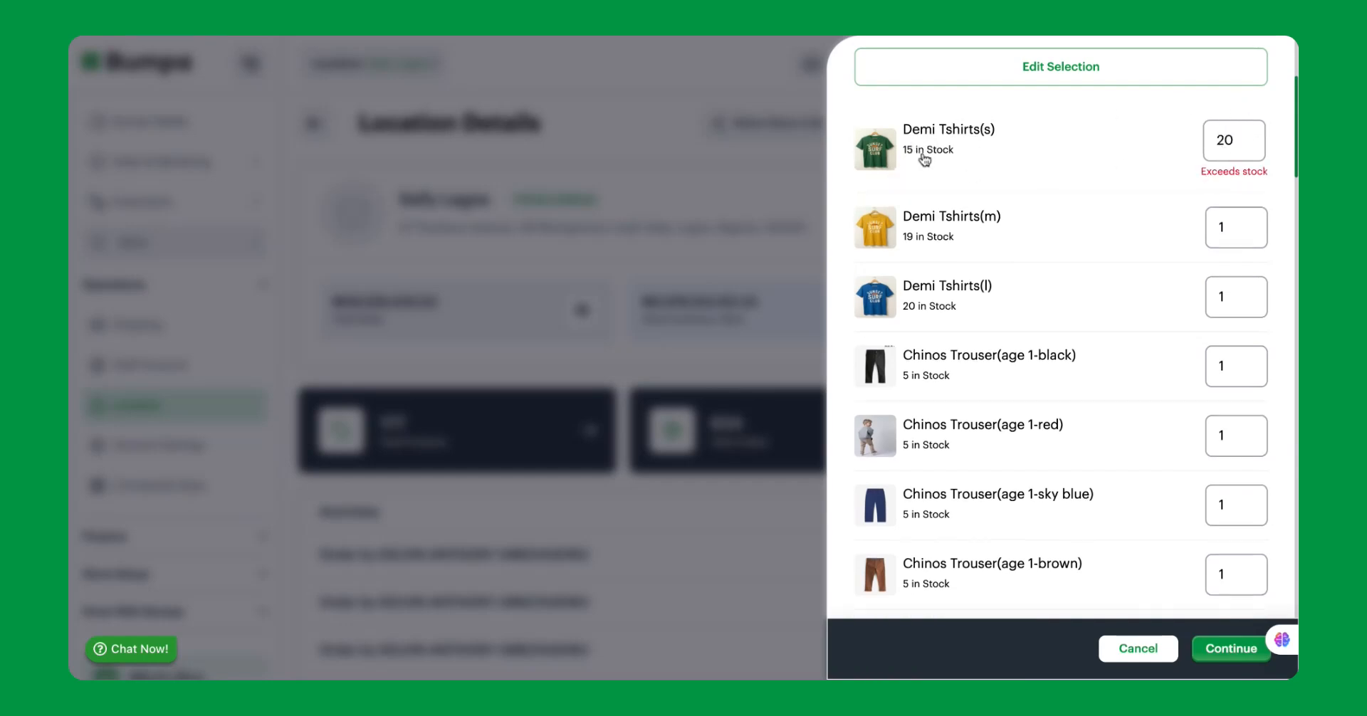
{"action": "key", "text": "BackSpace"}
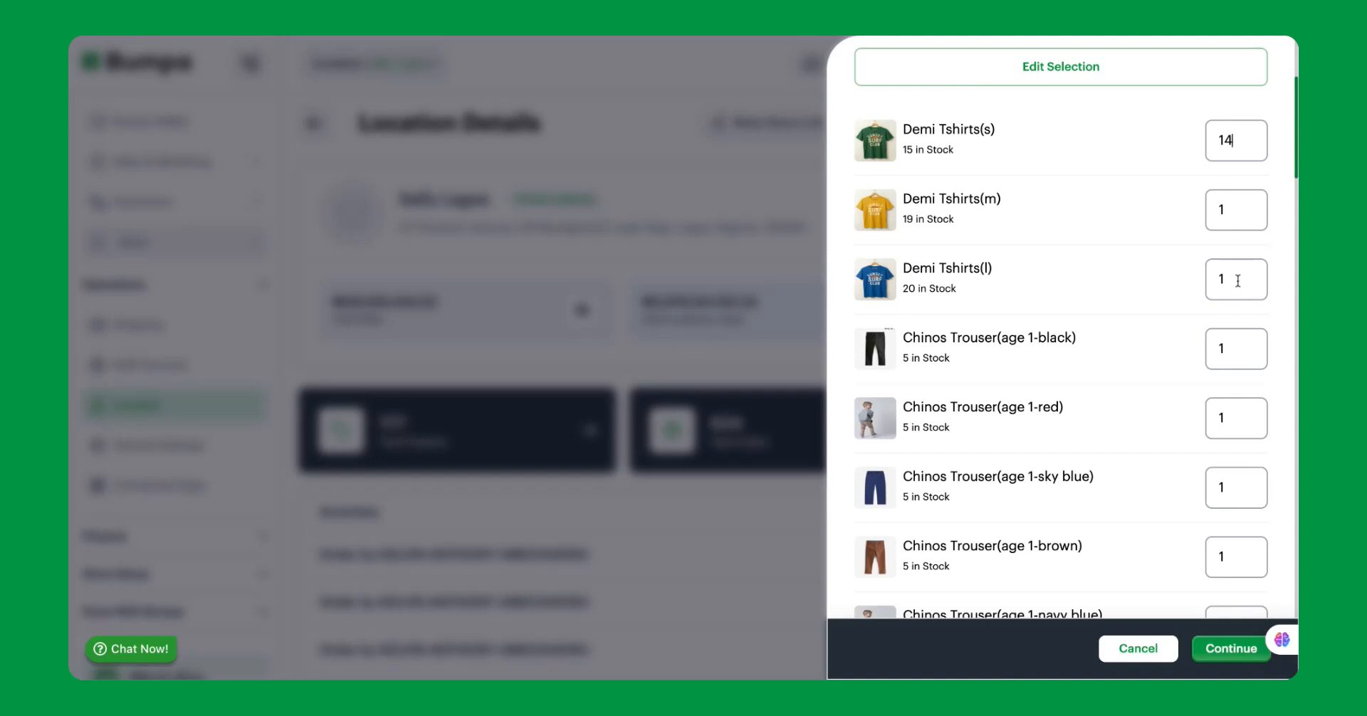
{"action": "type", "text": "20"}
{"action": "key", "text": "BackSpace"}
Confirm duplicating the Demi Tshirts and Chinos Trouser variations to Sally Abuja and dismiss the processing message.
{"action": "scroll", "coordinate": [1223, 362], "scroll_direction": "down", "scroll_amount": 20}
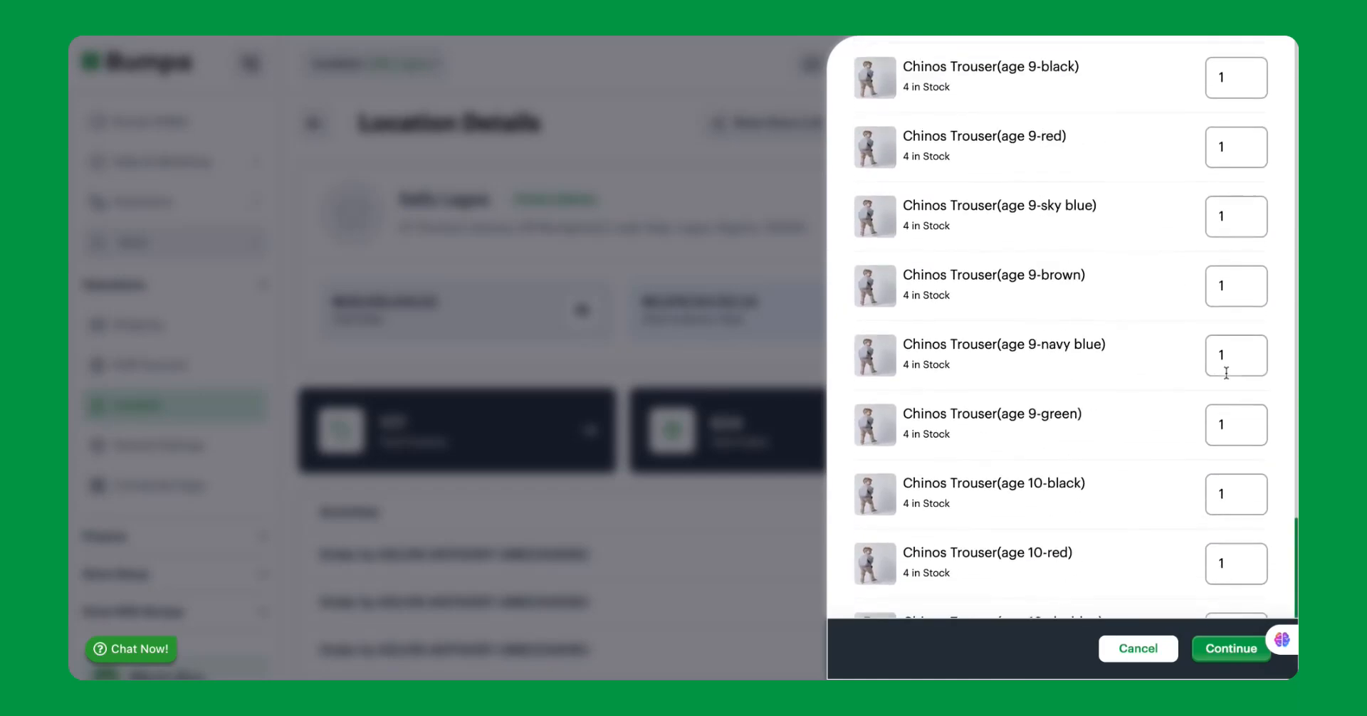
{"action": "left_click", "coordinate": [1231, 649]}
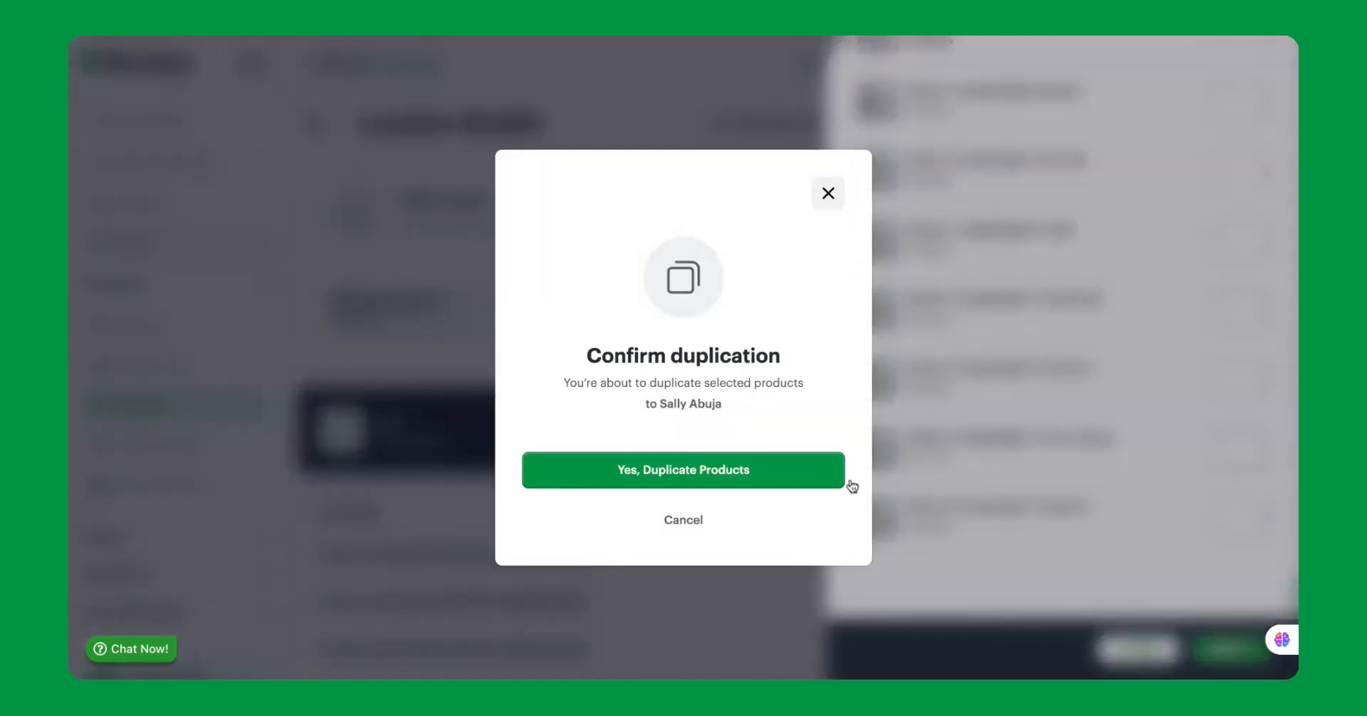
{"action": "left_click", "coordinate": [650, 488]}
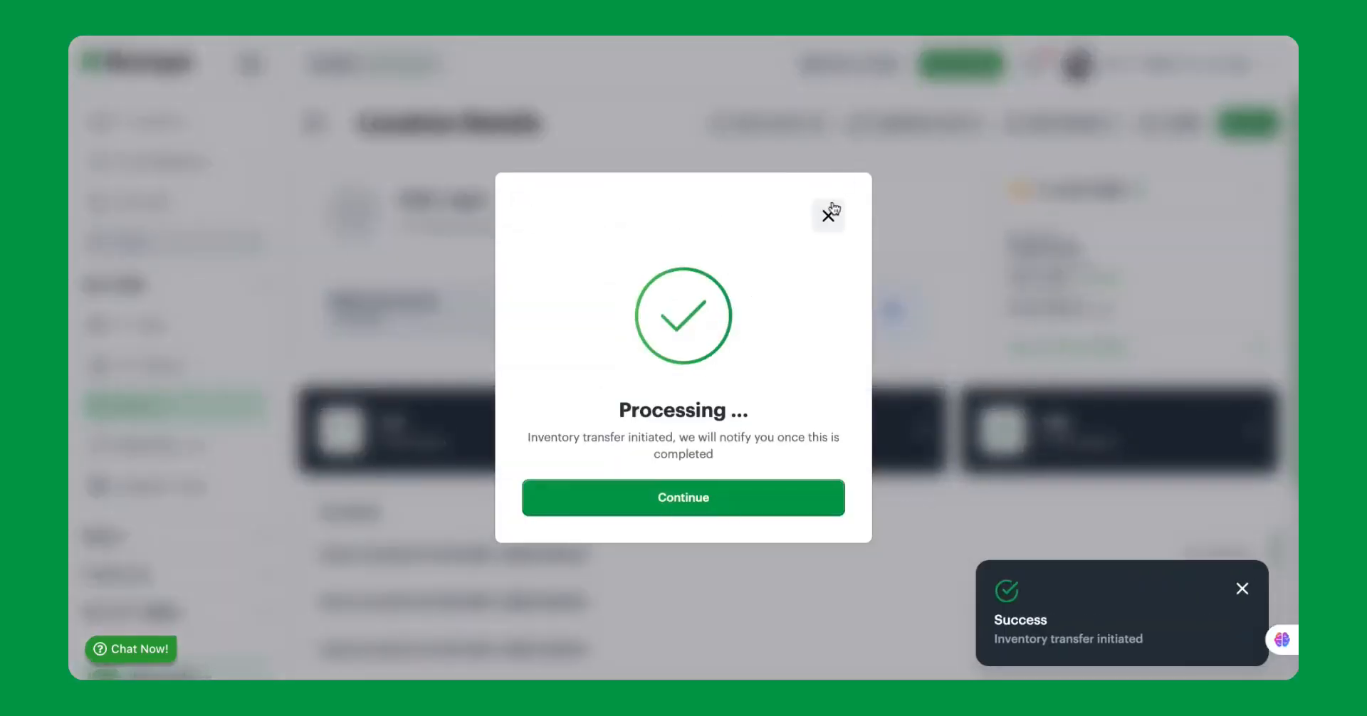
{"action": "left_click", "coordinate": [830, 221]}
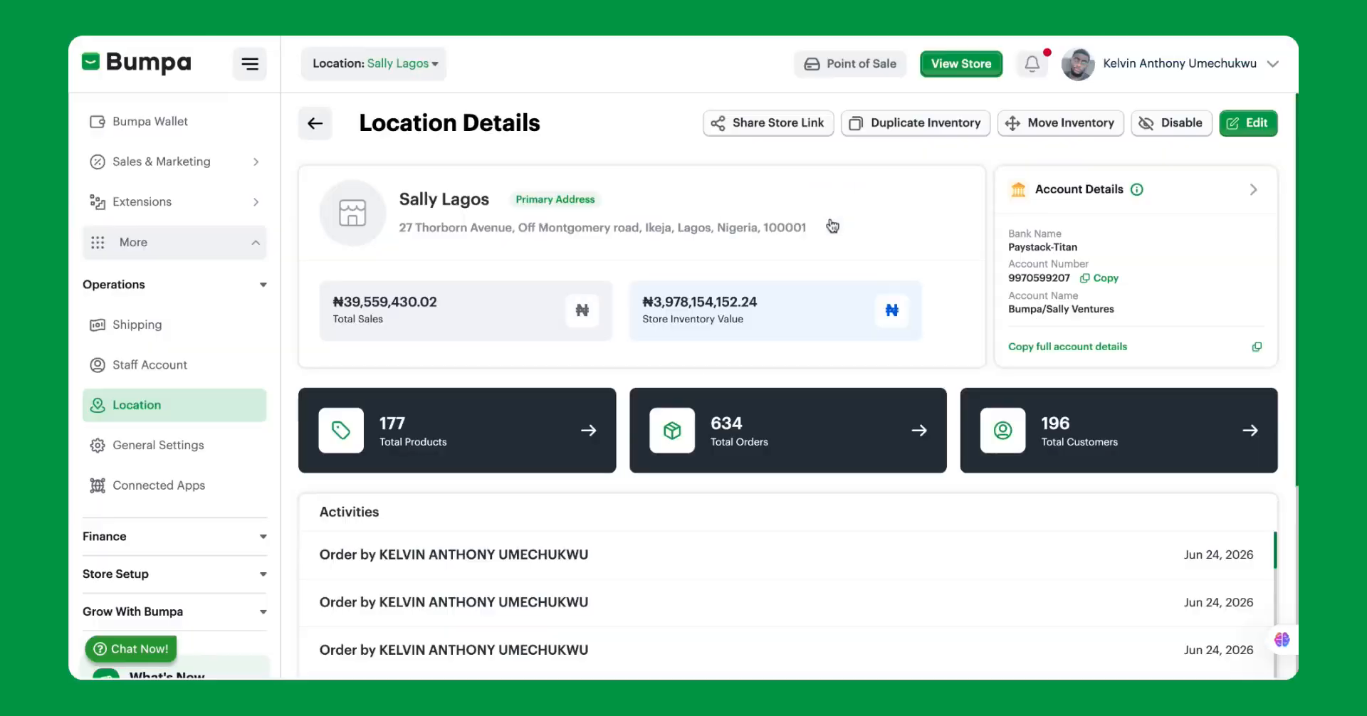
Switch the active location to Sally Abuja and open its product list to check the duplicated products.
{"action": "left_click", "coordinate": [383, 57]}
{"action": "left_click", "coordinate": [372, 105]}
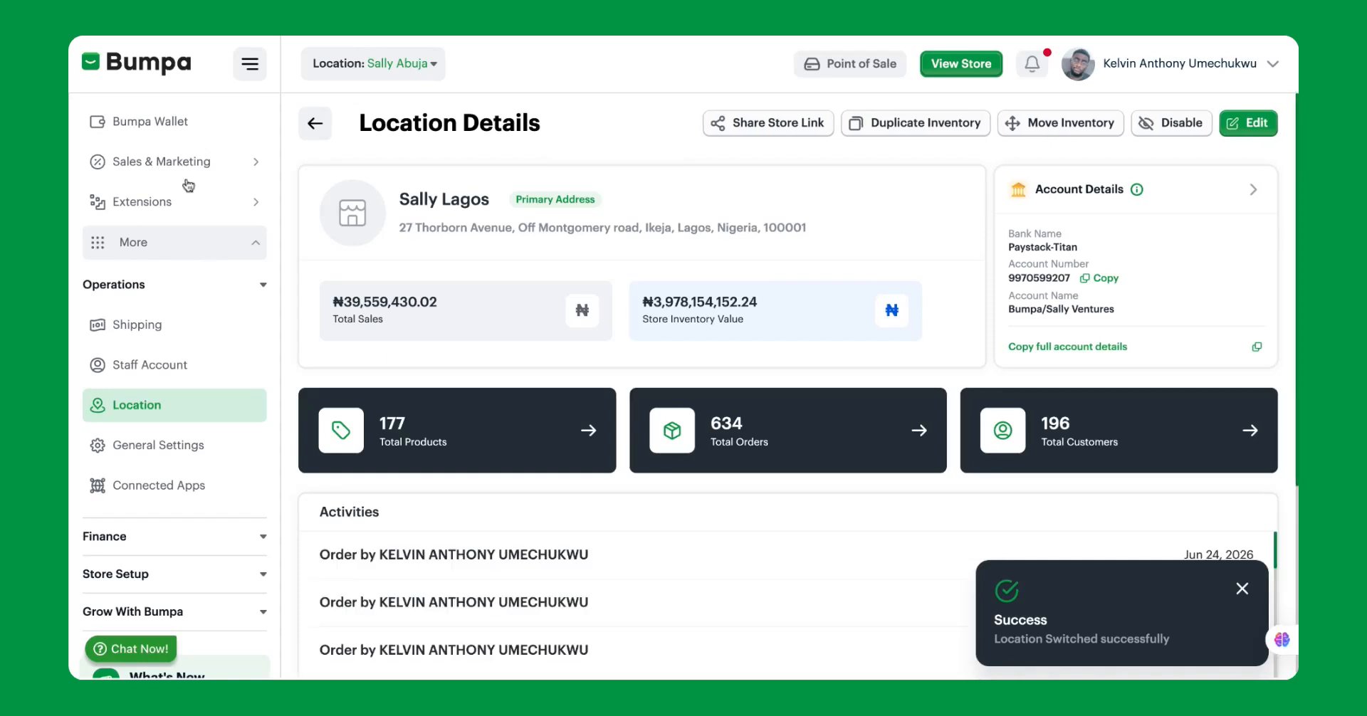
{"action": "scroll", "coordinate": [190, 213], "scroll_direction": "up", "scroll_amount": 5}
{"action": "left_click", "coordinate": [146, 193]}
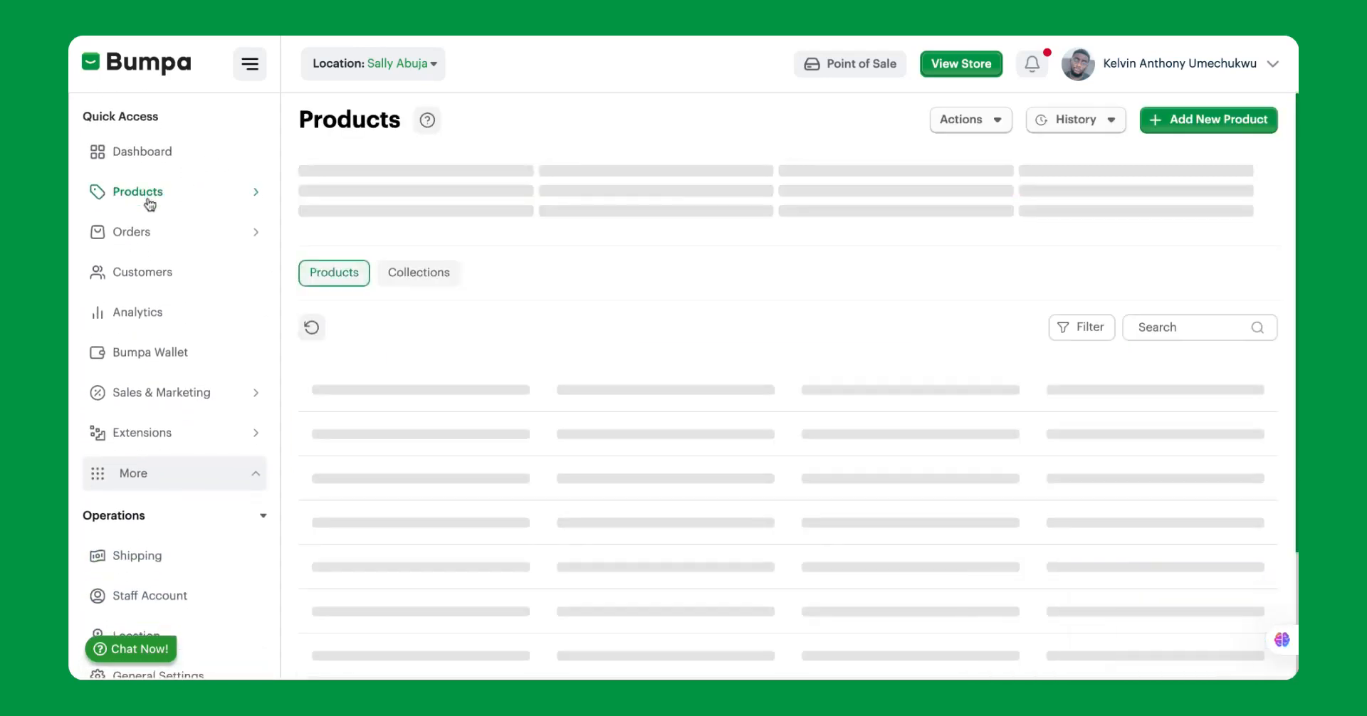
{"action": "scroll", "coordinate": [663, 314], "scroll_direction": "down", "scroll_amount": 3}
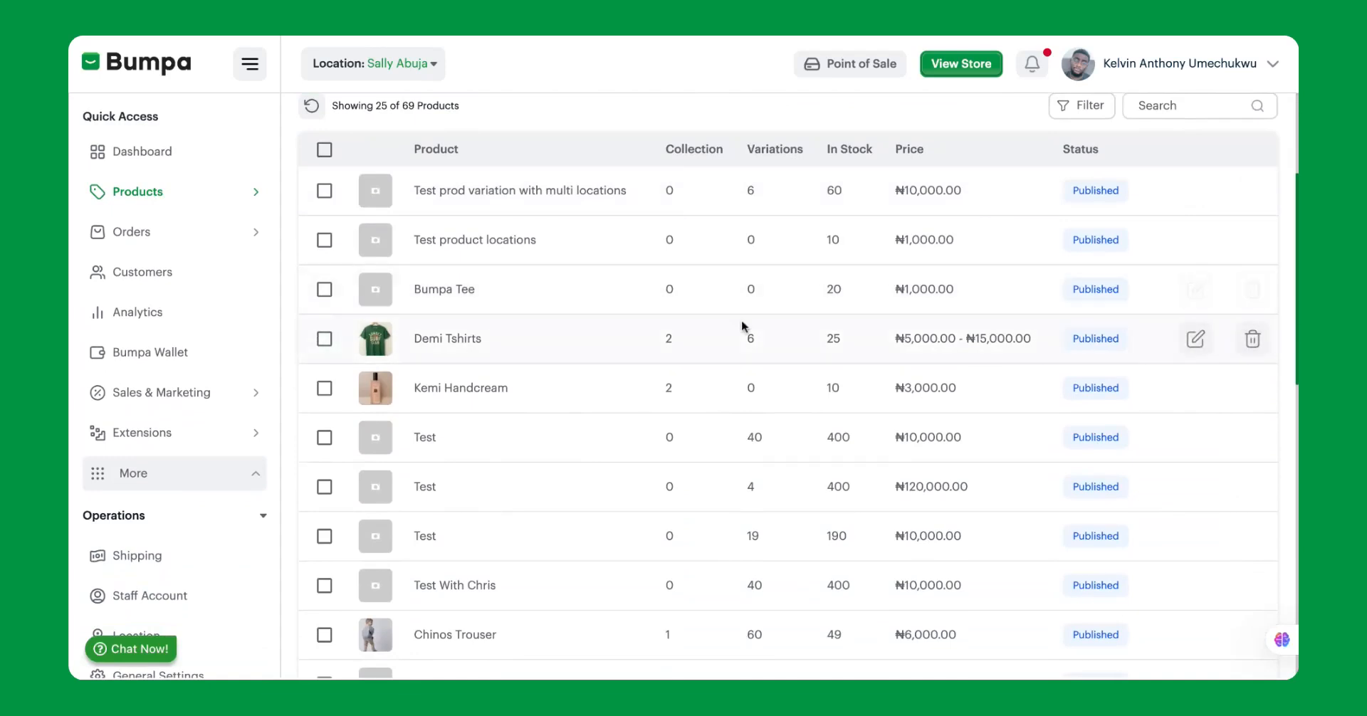
Open Demi Tshirts in Sally Abuja and examine its variation quantities, prices, descriptions and product images.
{"action": "left_click", "coordinate": [806, 352]}
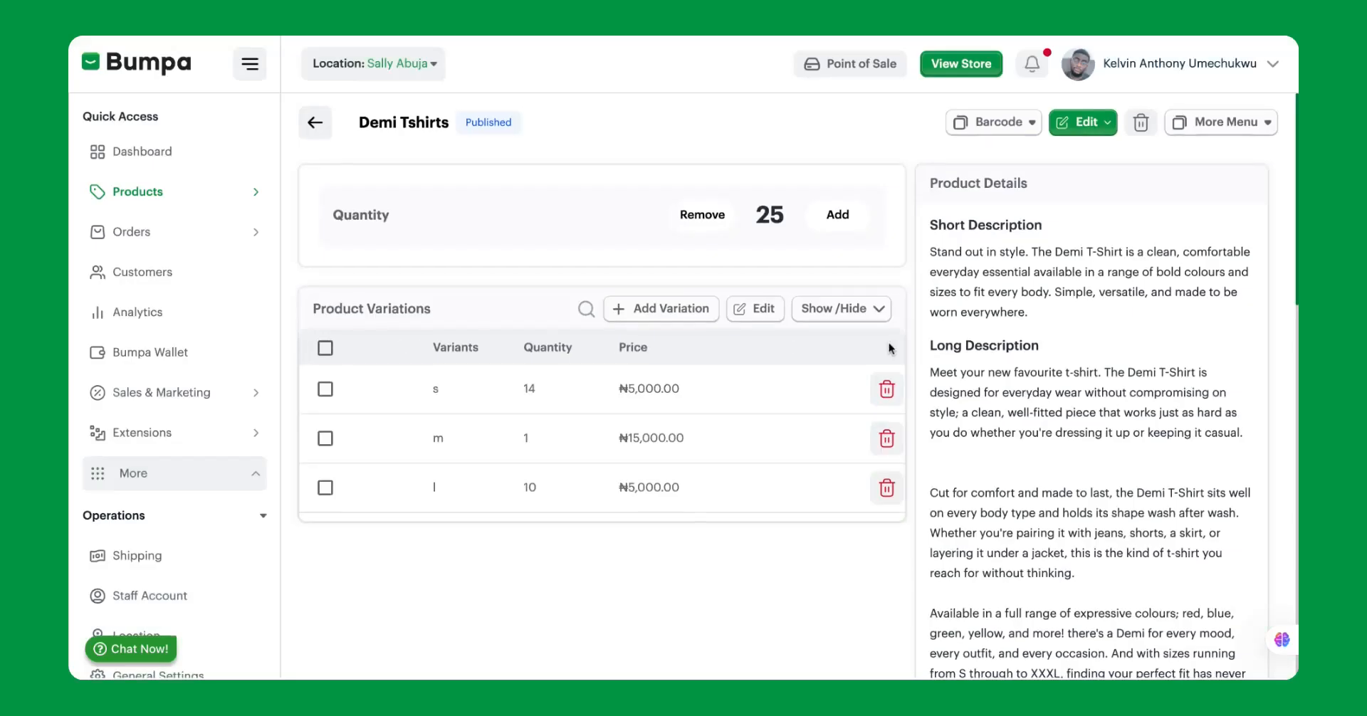
{"action": "scroll", "coordinate": [889, 348], "scroll_direction": "down", "scroll_amount": 7}
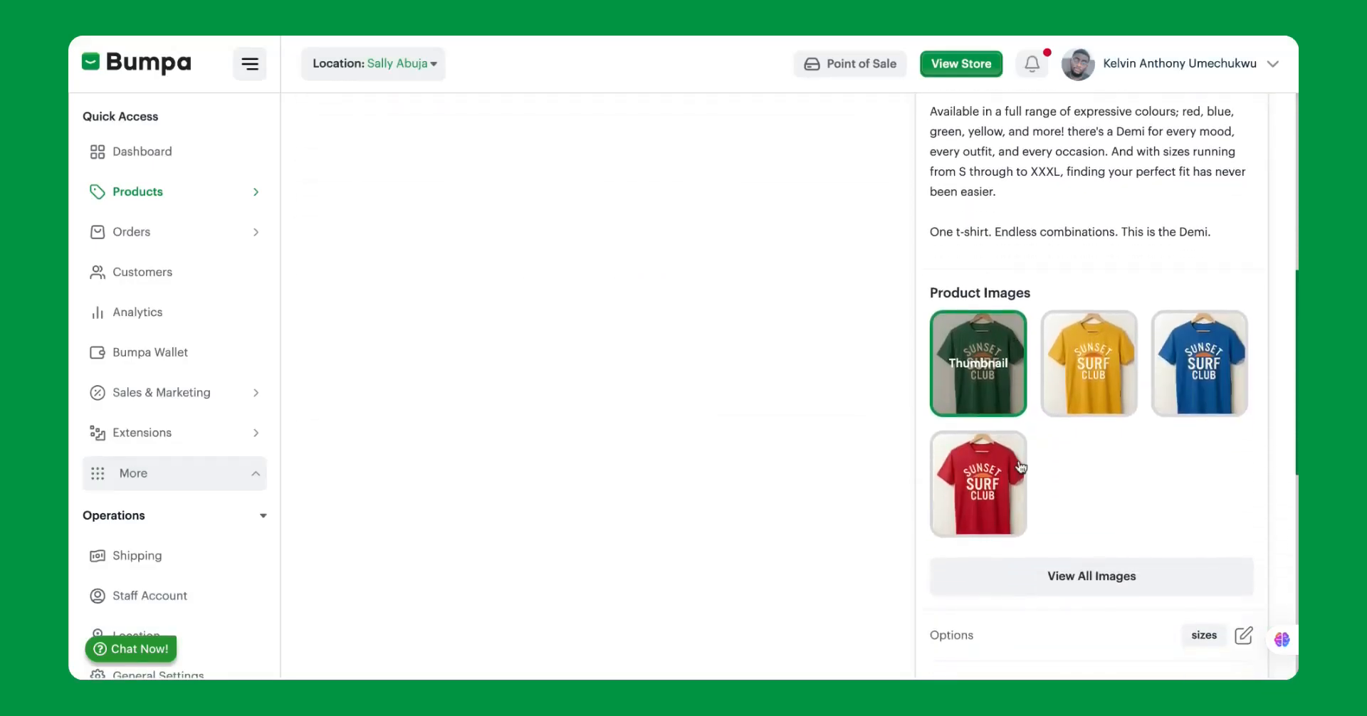
{"action": "left_click", "coordinate": [1020, 466]}
{"action": "left_click", "coordinate": [969, 135]}
{"action": "scroll", "coordinate": [973, 139], "scroll_direction": "up", "scroll_amount": 7}
{"action": "scroll", "coordinate": [1054, 342], "scroll_direction": "down", "scroll_amount": 1}
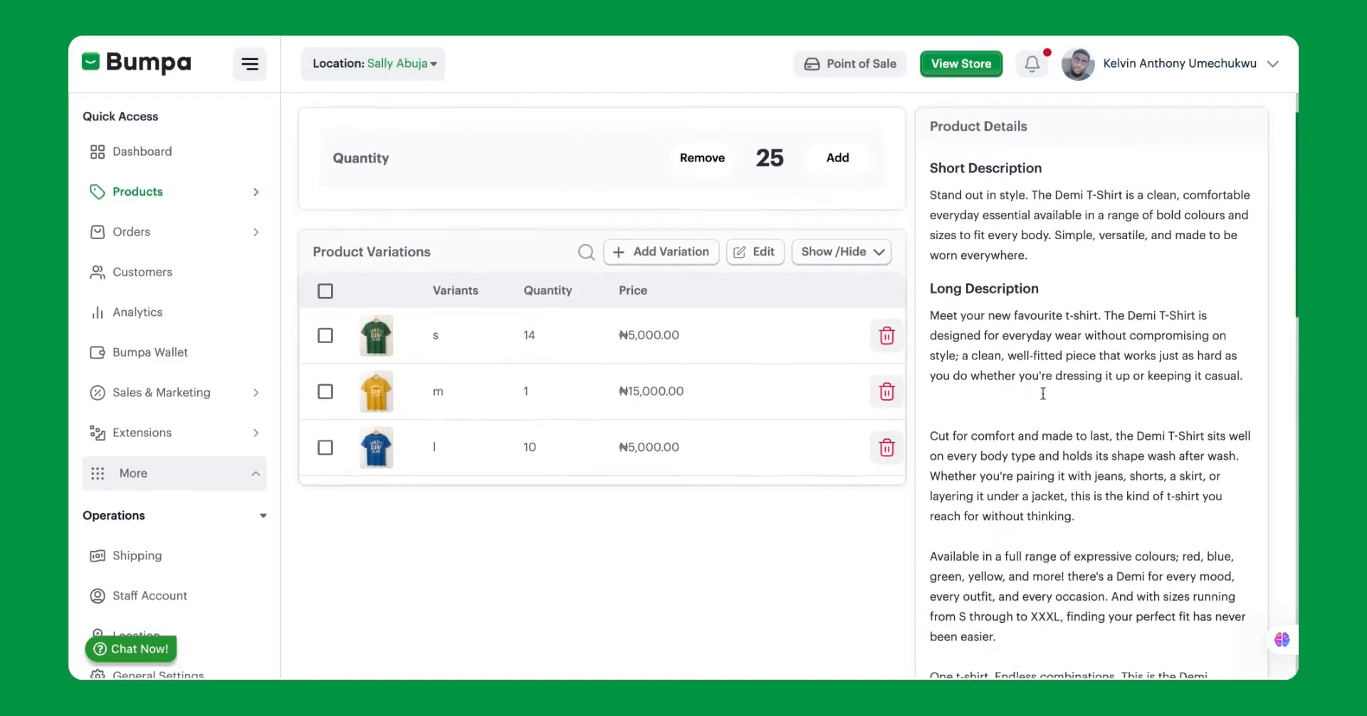
{"action": "scroll", "coordinate": [1009, 375], "scroll_direction": "down", "scroll_amount": 2}
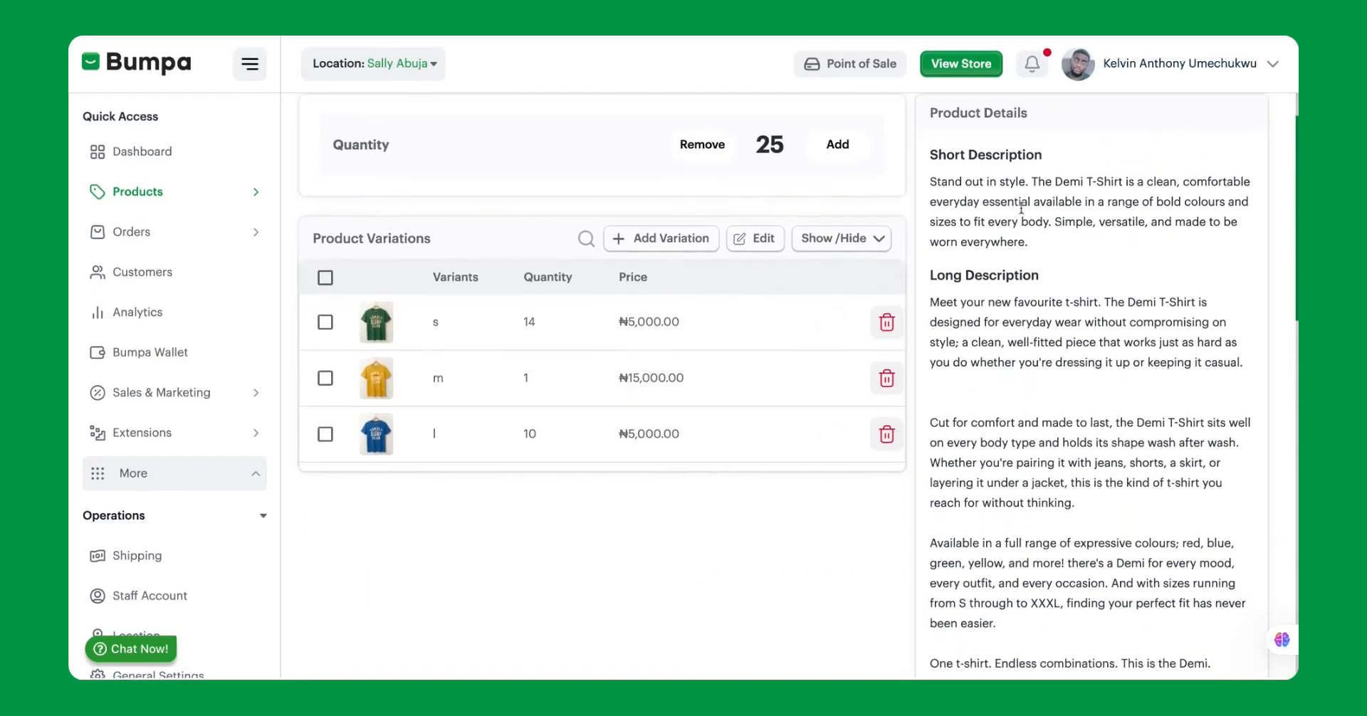
{"action": "scroll", "coordinate": [987, 214], "scroll_direction": "up", "scroll_amount": 3}
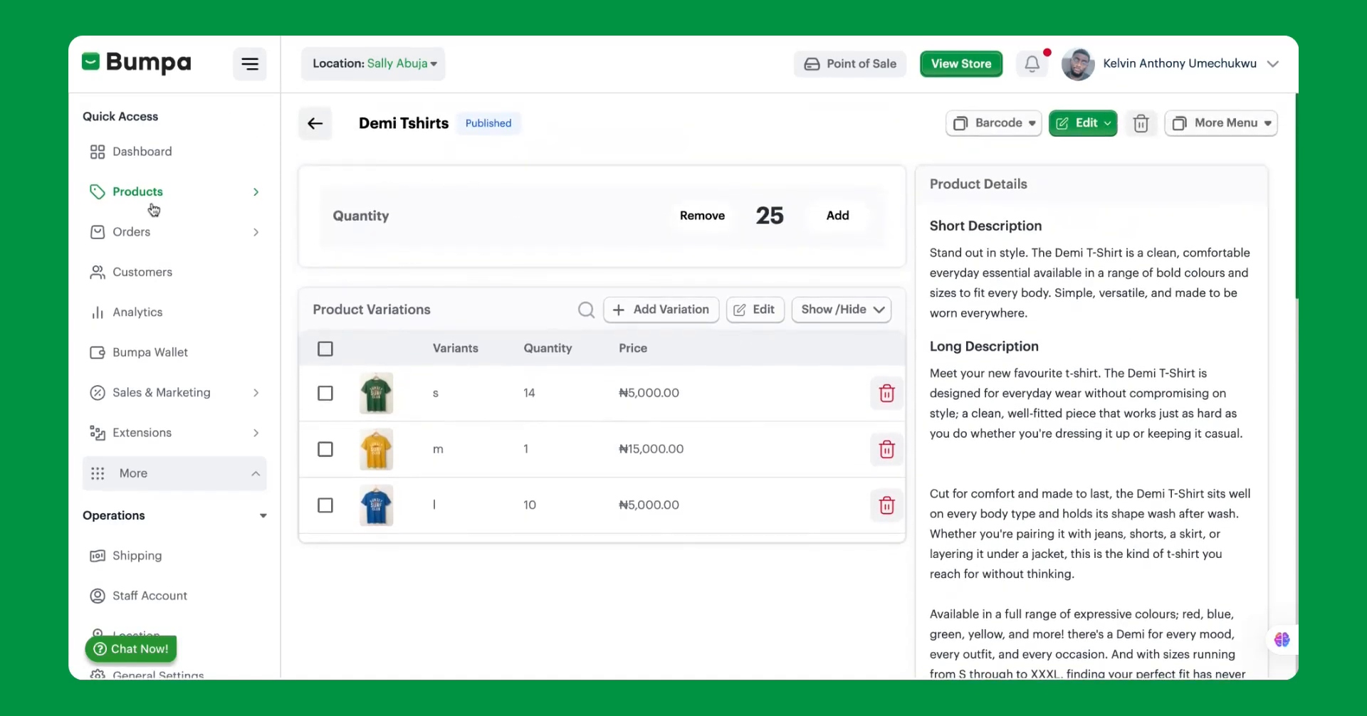
Return to the store locations list and open a location's details.
{"action": "scroll", "coordinate": [137, 487], "scroll_direction": "down", "scroll_amount": 3}
{"action": "left_click", "coordinate": [148, 418]}
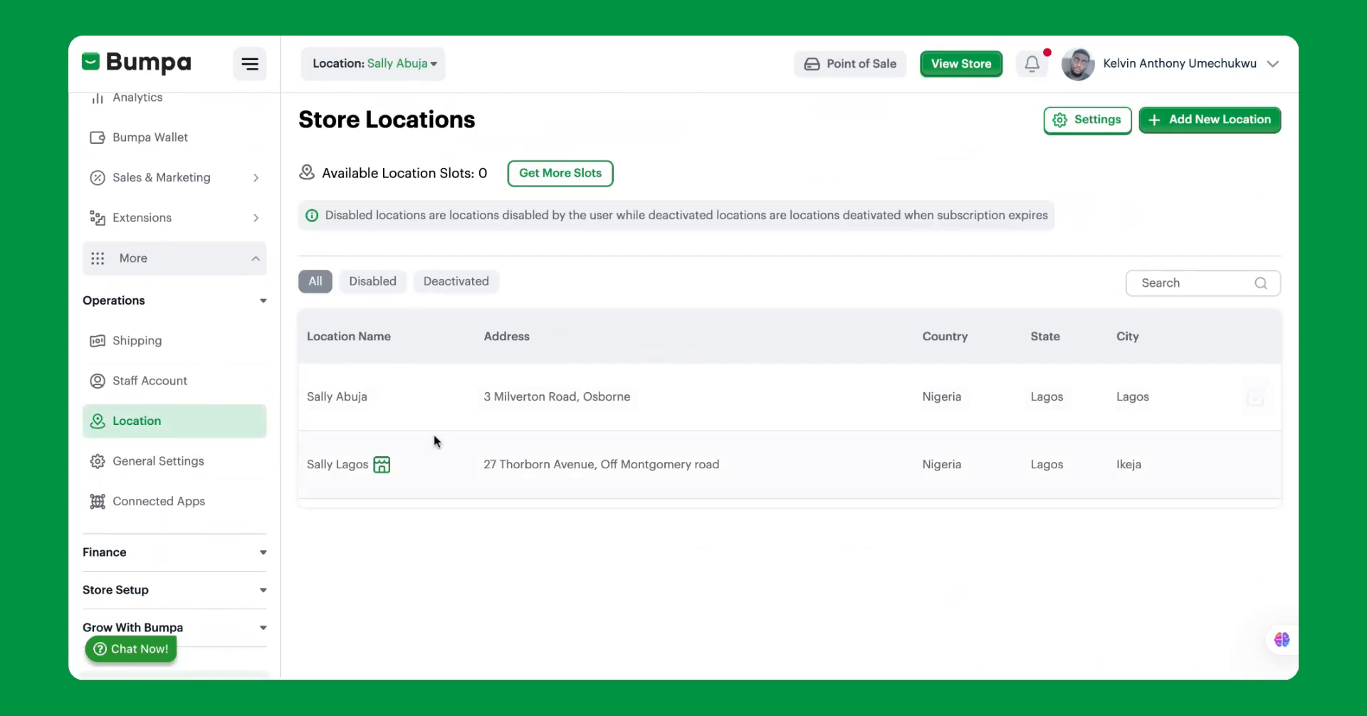
{"action": "left_click", "coordinate": [423, 429]}
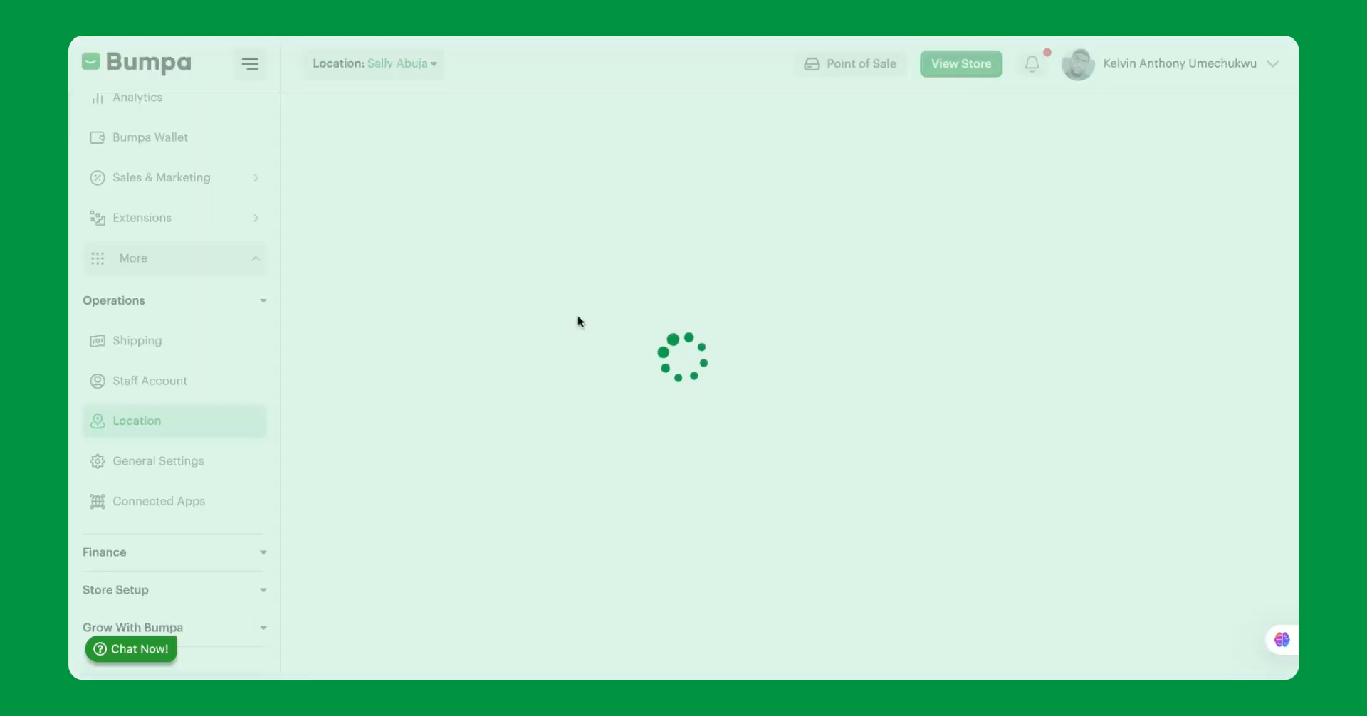